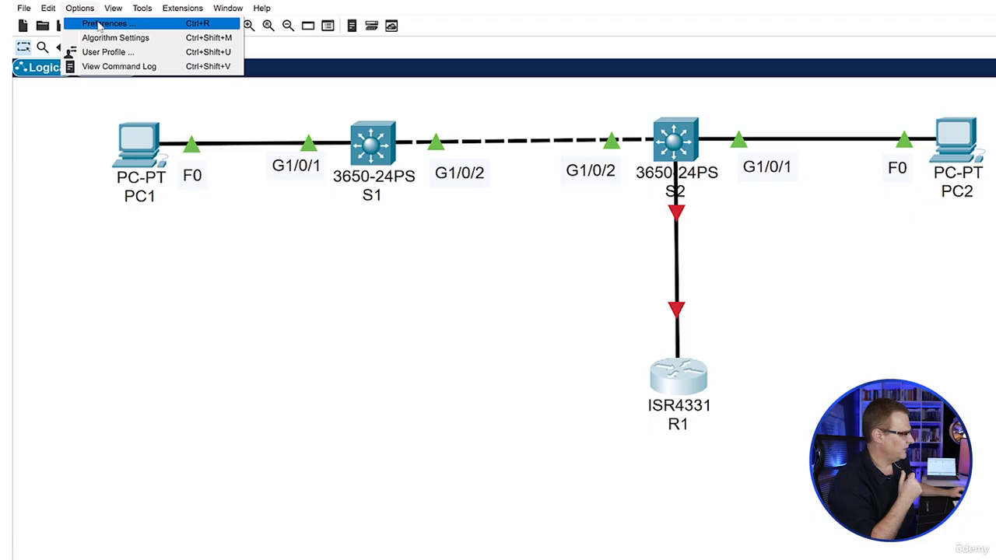
Turn on Always Show Port Labels in Logical Workspace in the preferences
click(99, 24)
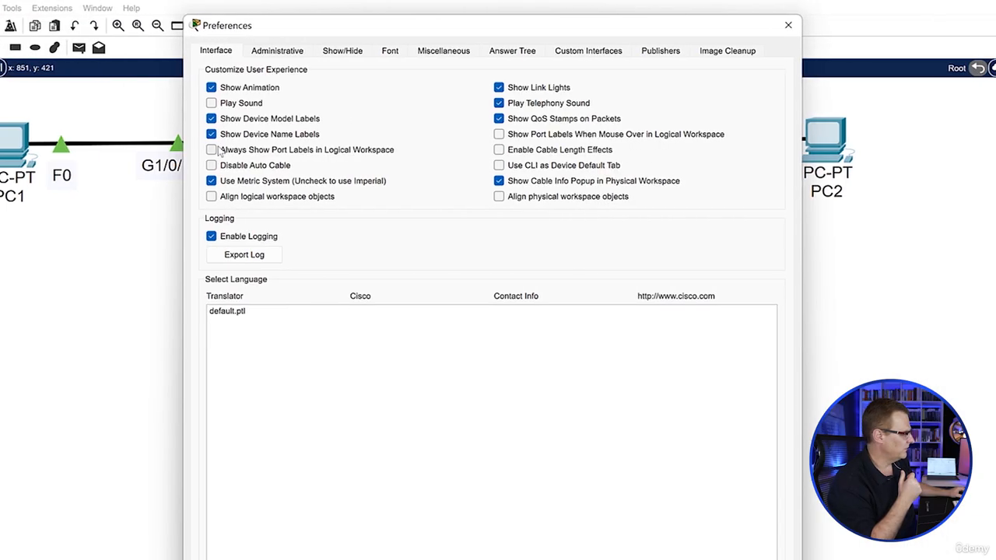
click(218, 151)
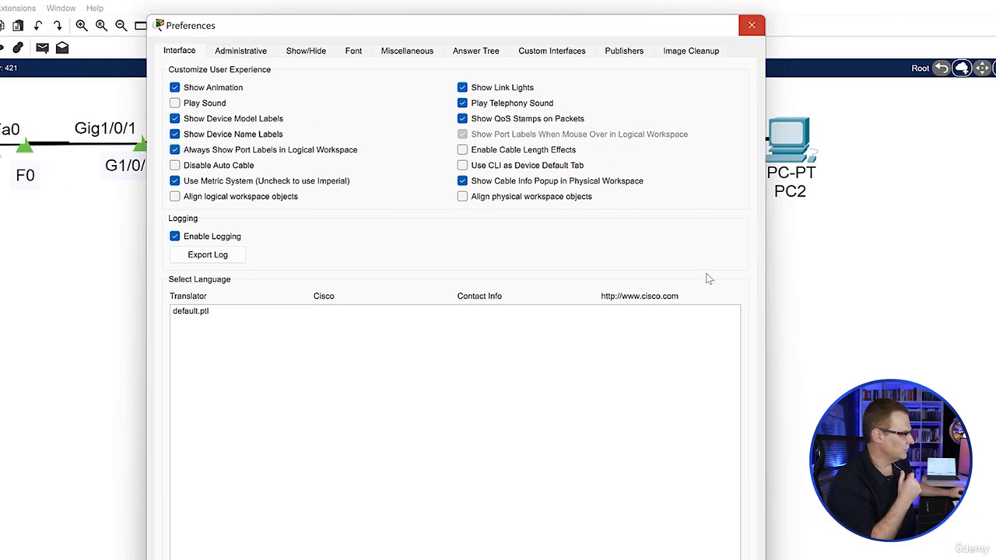
click(751, 26)
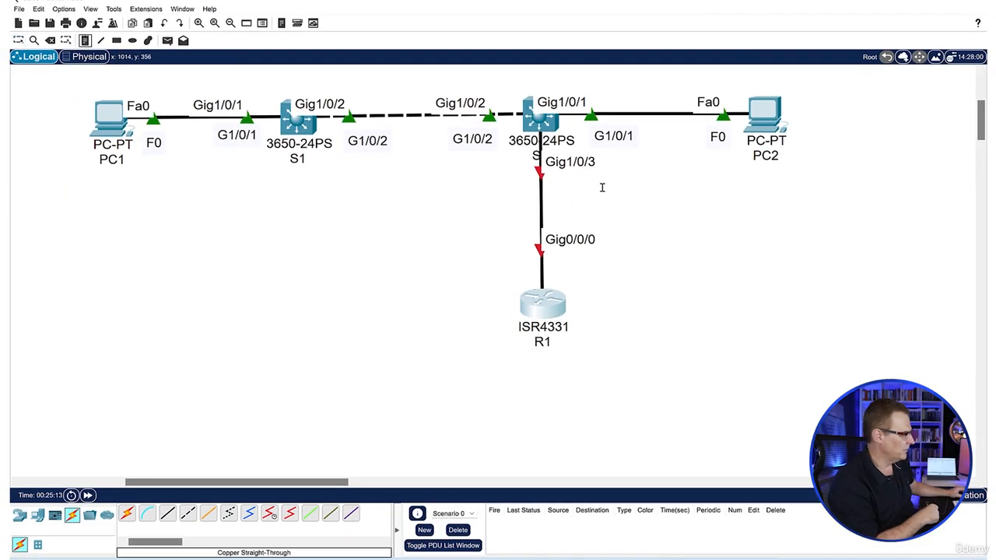
Add the text notes G1/0/3 near S2 and G0/0/0 near R1 to label both ends of their link
click(573, 189)
text(G1/0)
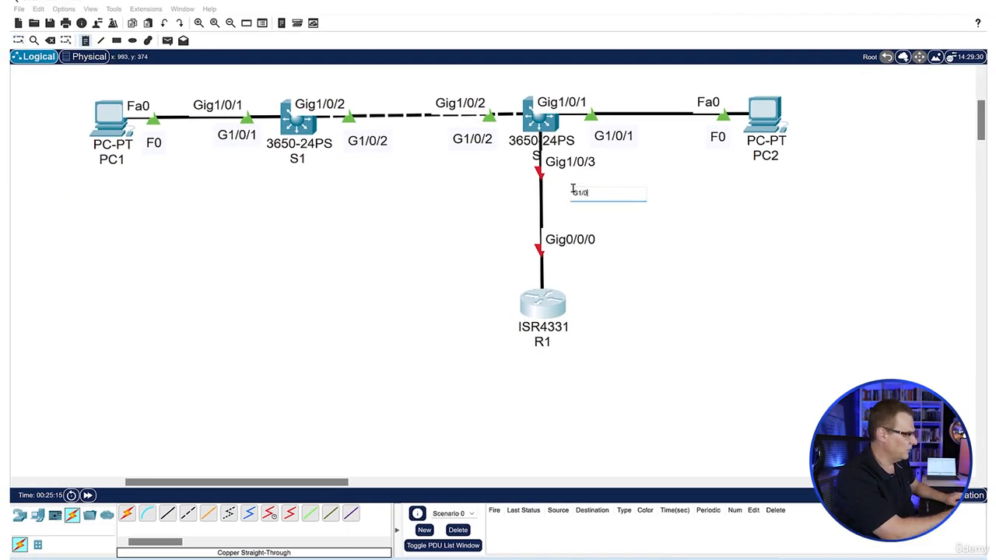
text(/3)
click(576, 277)
text(G)
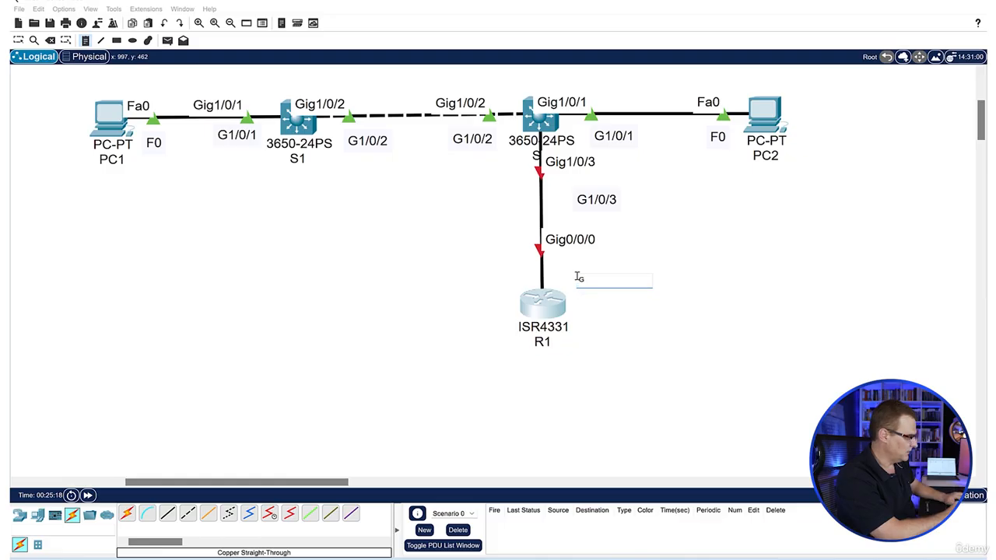
text(0/0/0)
key(Escape)
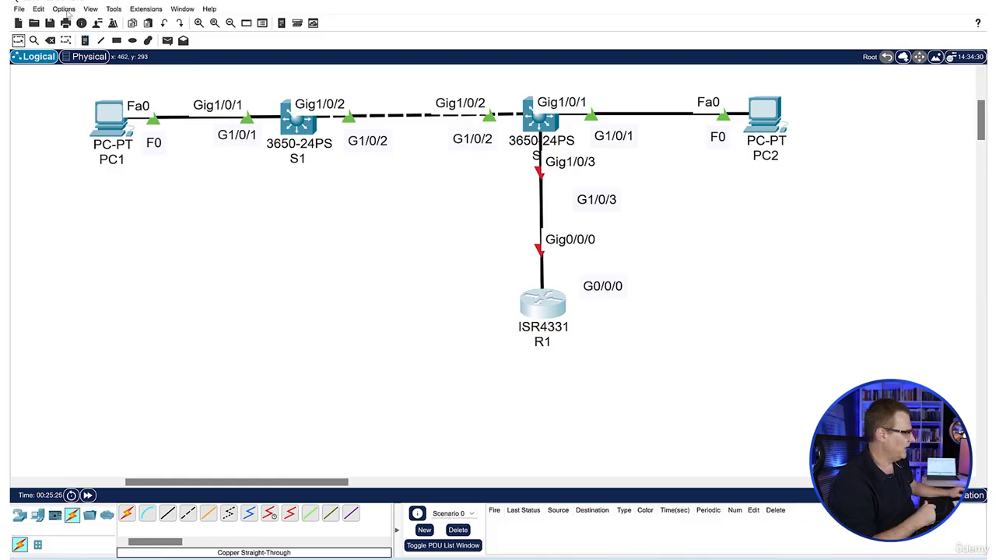
Turn off Always Show Port Labels in Logical Workspace in the preferences
click(67, 9)
click(78, 20)
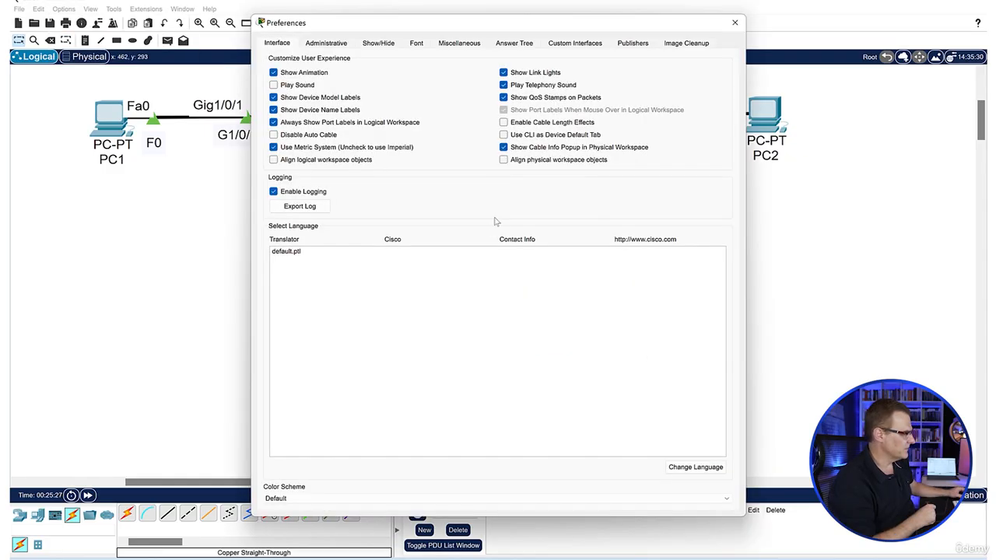
click(284, 125)
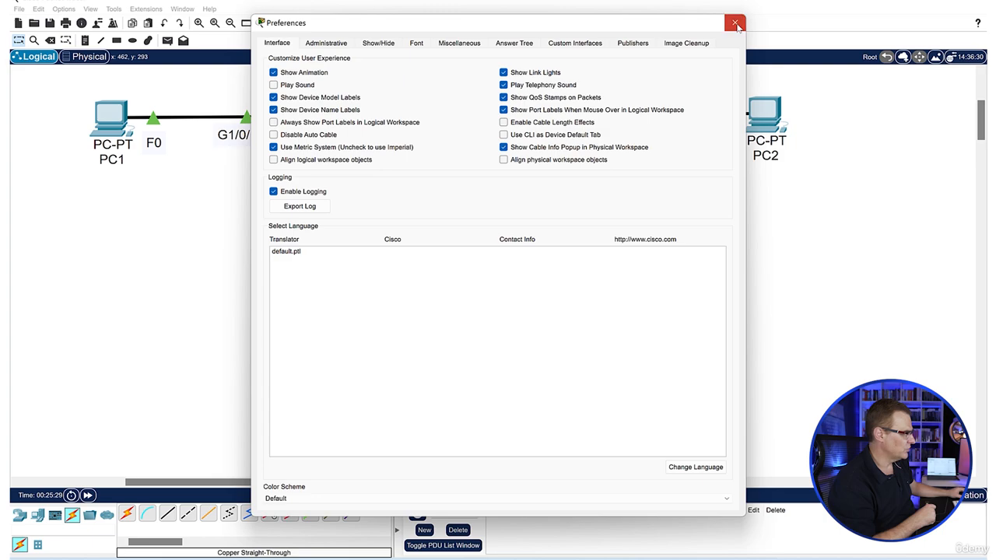
click(735, 24)
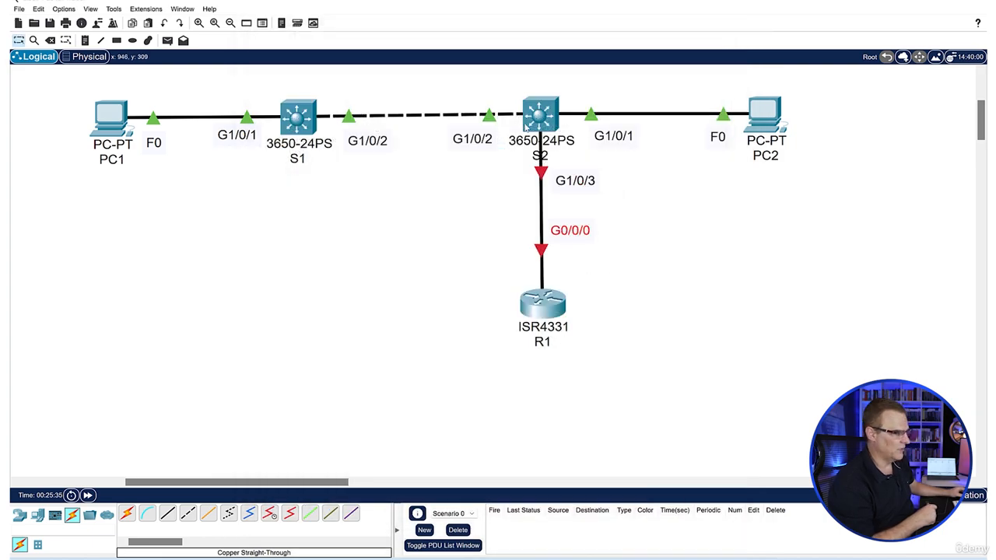
Open router R1's command line in an enlarged window and answer no to the initial configuration dialog
click(542, 303)
click(406, 124)
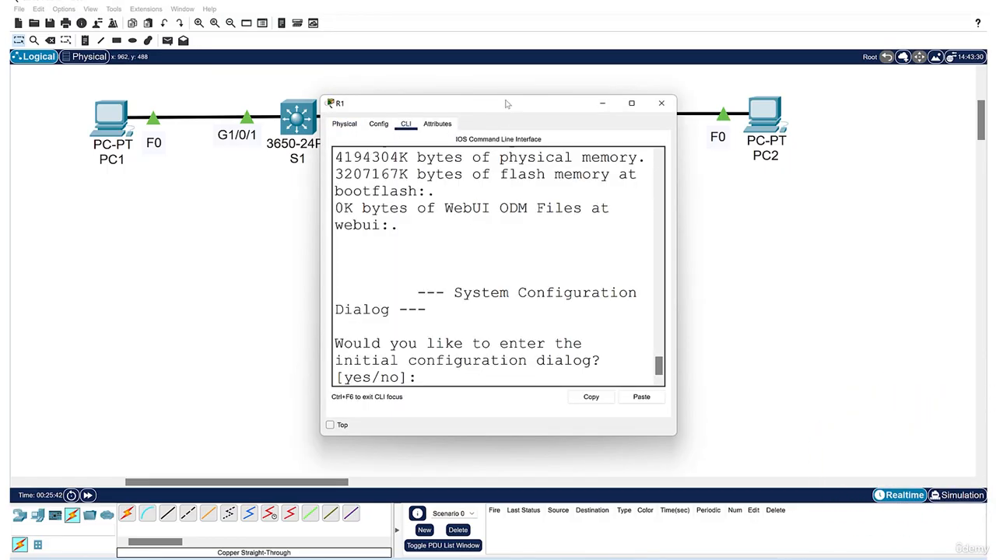
drag(506, 104, 165, 215)
text(no)
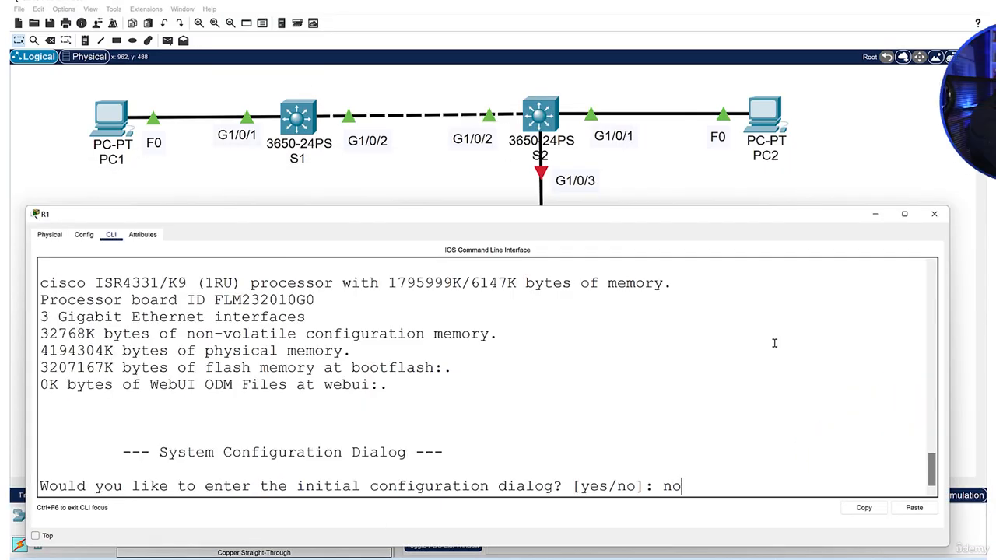
key(Return)
key(Return)
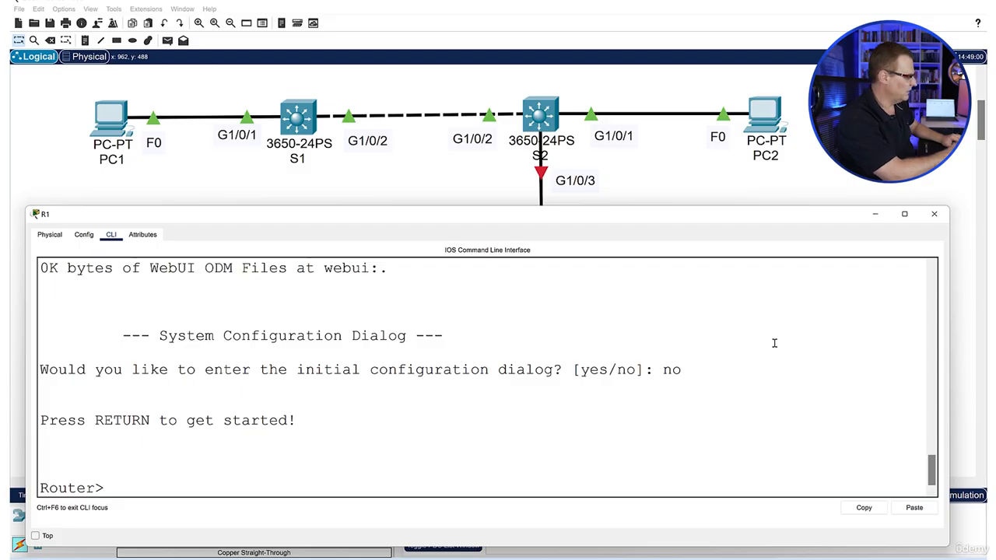
Enter privileged and global configuration mode, set the router's hostname to R1, and return to privileged mode
text(en)
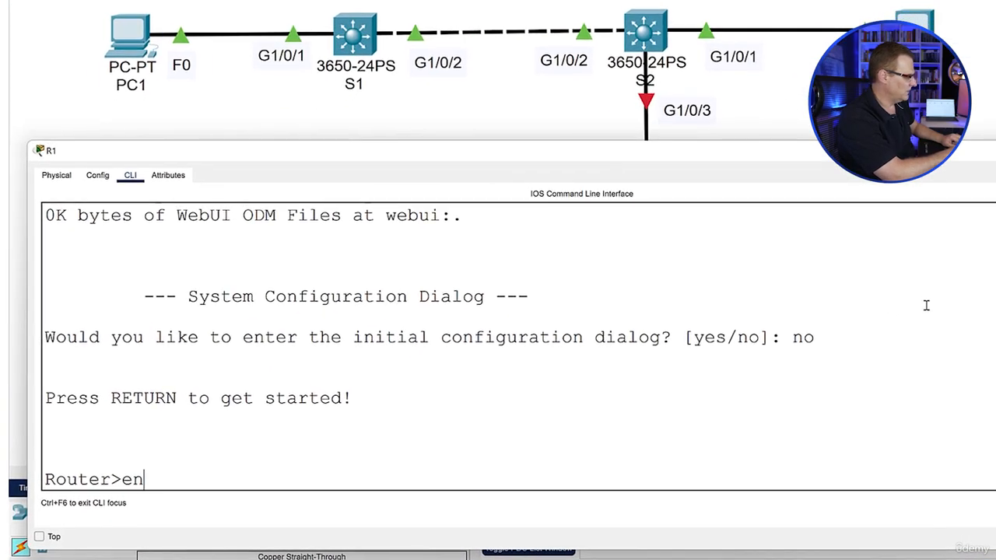
key(Return)
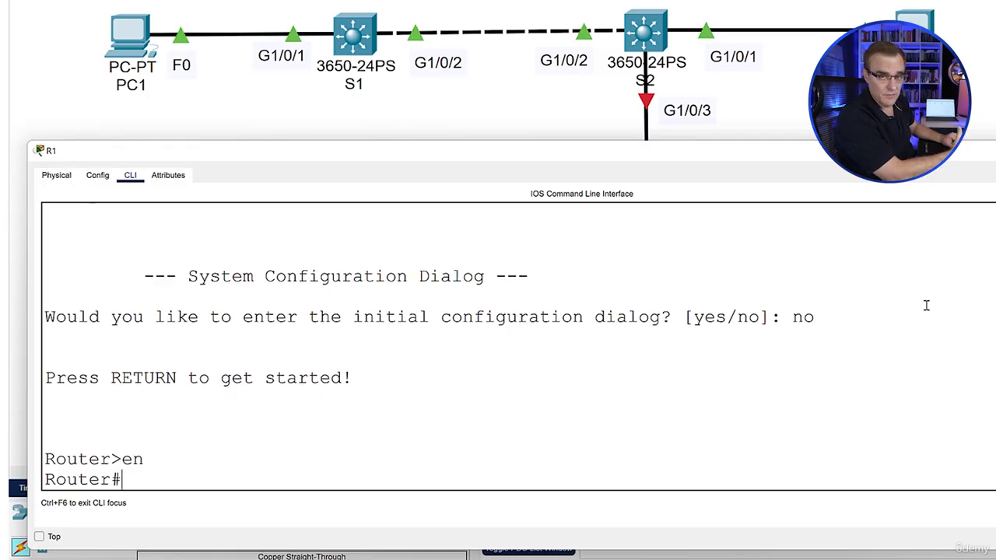
text(conf)
text( t)
key(Return)
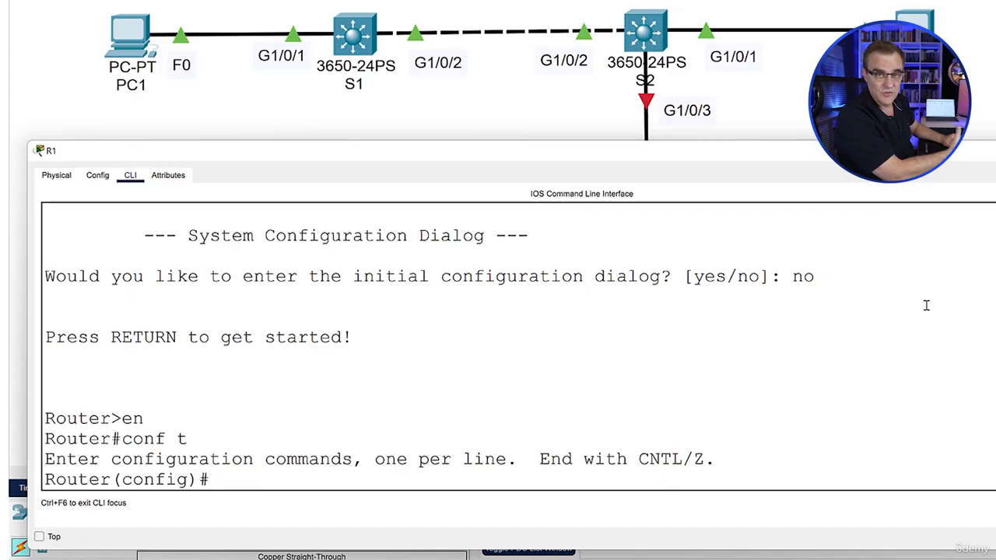
text(host R)
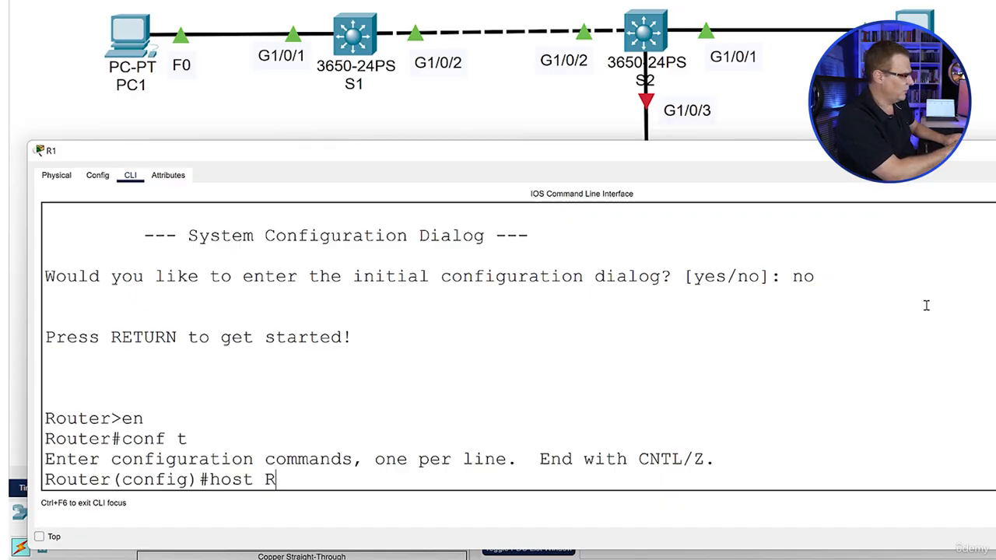
text(1)
key(Return)
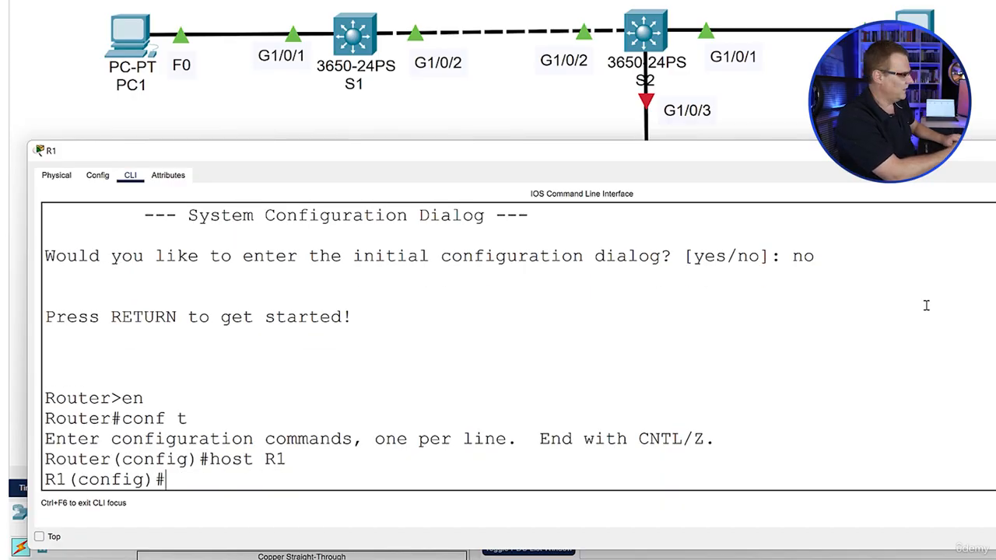
text(end)
key(Return)
key(Return)
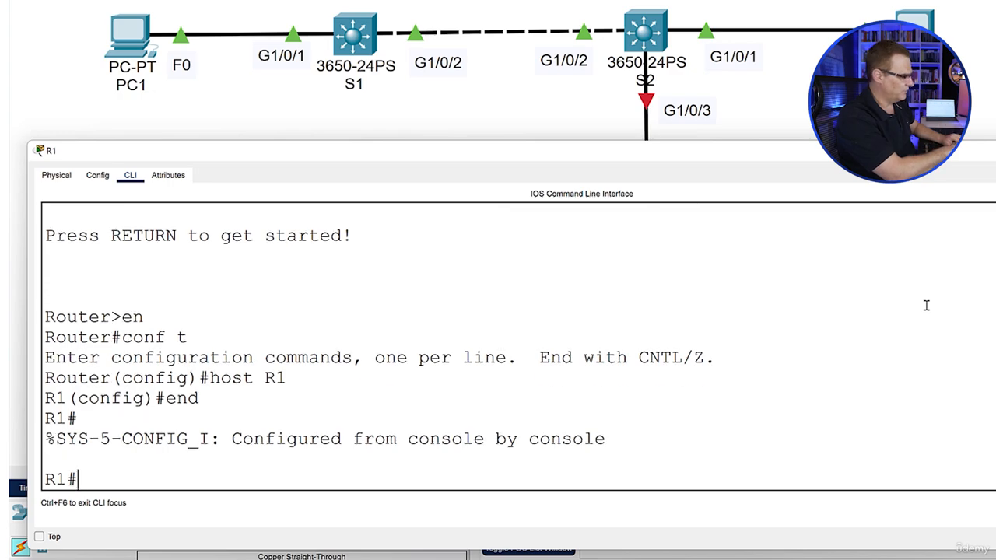
Run sh ip int brief on R1 and examine the status and protocol of GigabitEthernet0/0/0
text(sh ip int)
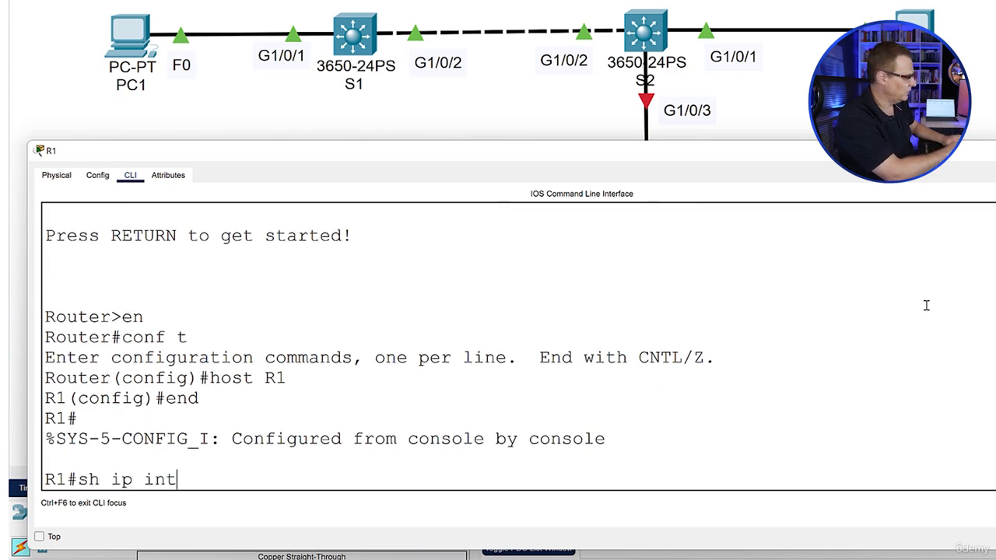
text( rb)
key(BackSpace)
key(BackSpace)
text(brief)
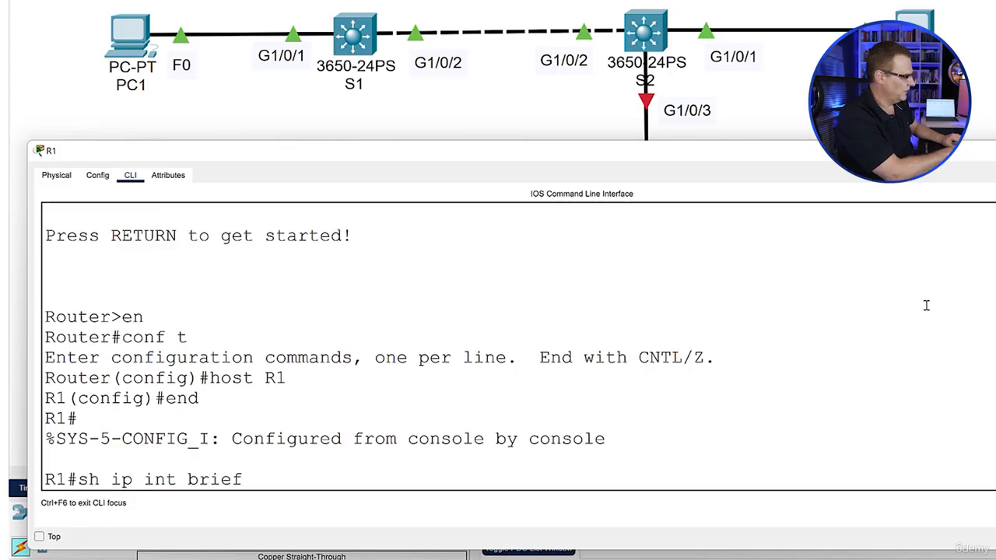
key(Return)
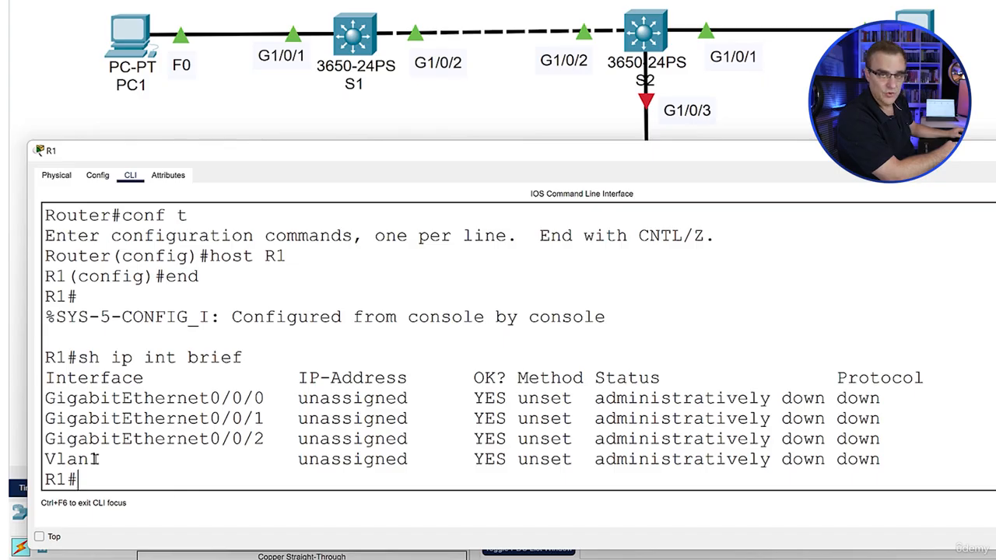
drag(595, 398, 924, 398)
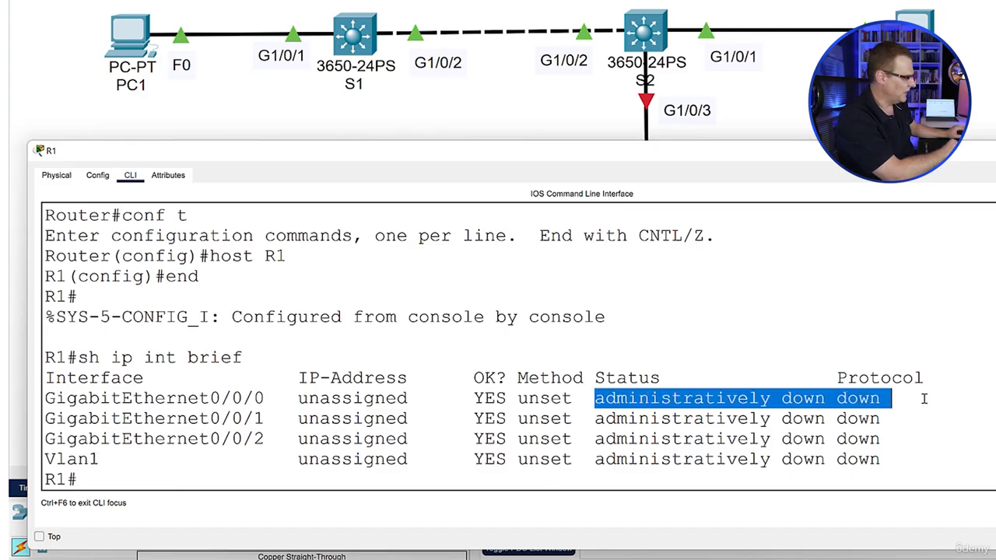
Enter global configuration mode on R1 and open interface g0/0/0 for configuration
text(conf t)
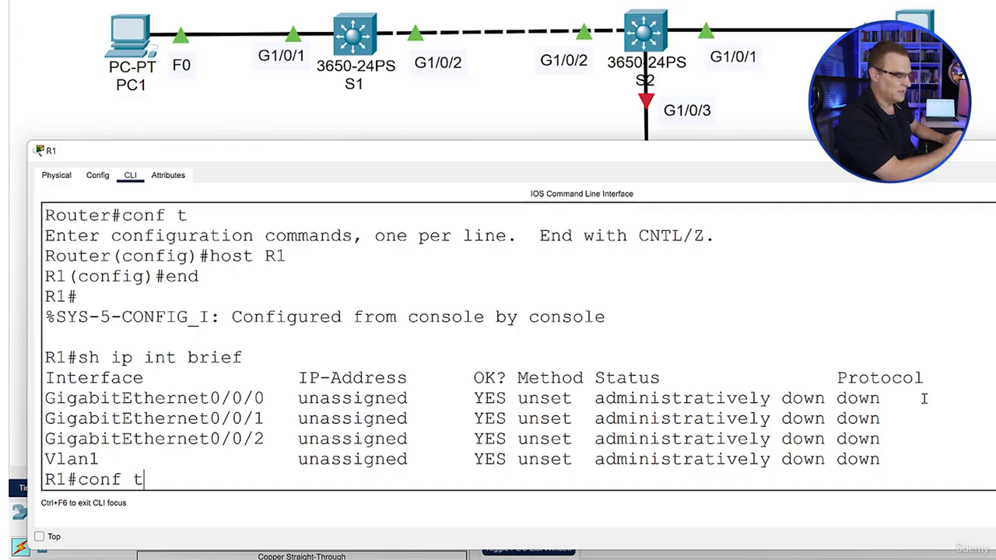
key(Return)
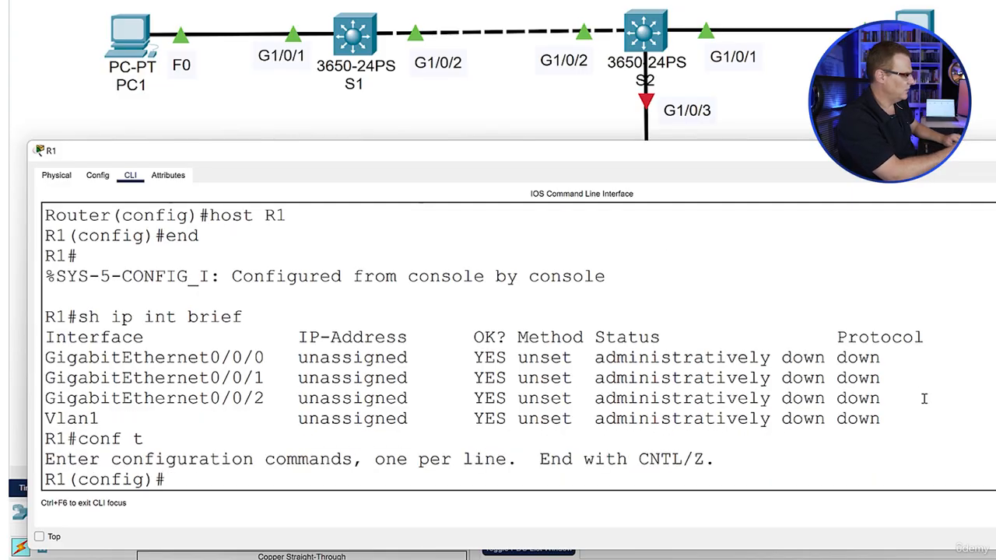
text(int g0/0/0)
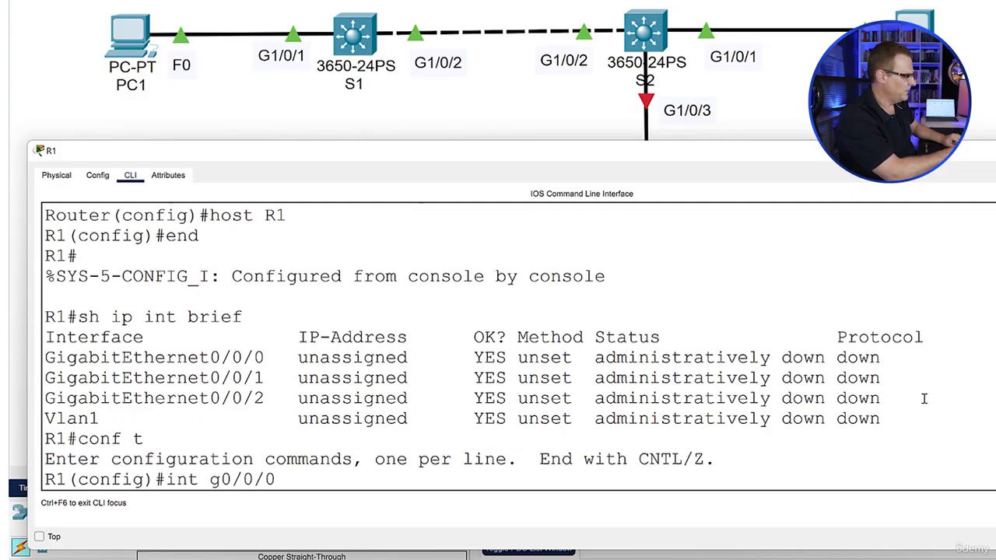
key(Return)
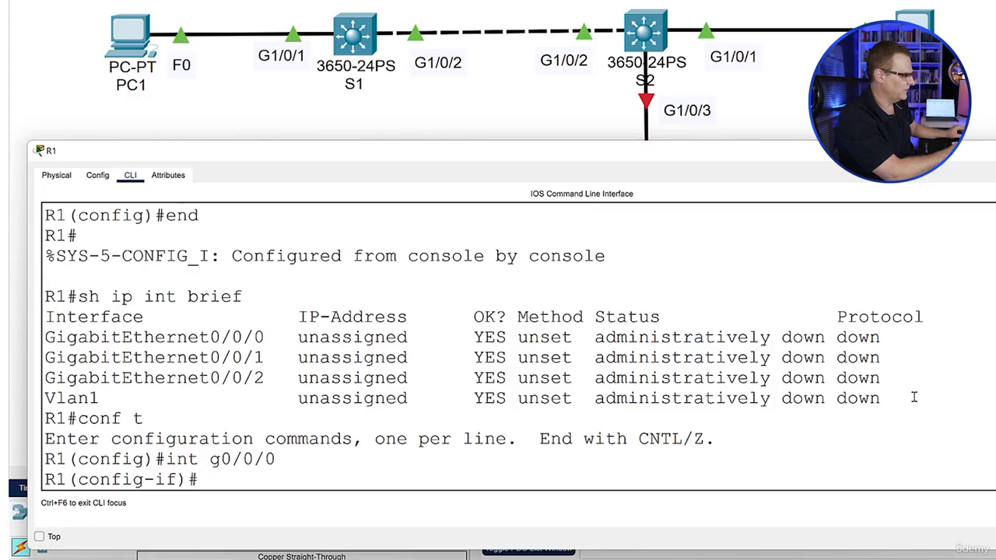
drag(276, 340, 144, 338)
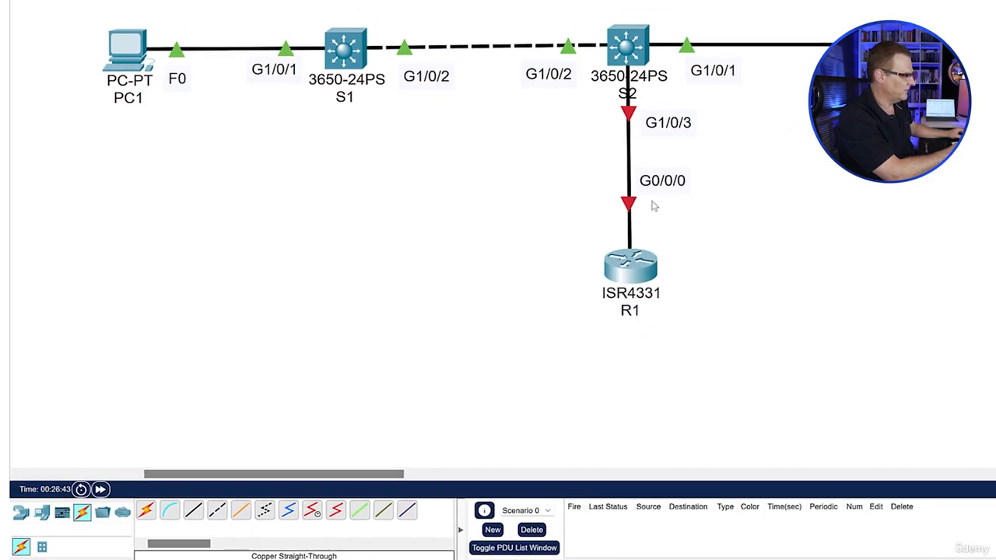
Move the G0/0/0 note closer to R1 in the topology and return to R1's command line
drag(658, 183, 666, 234)
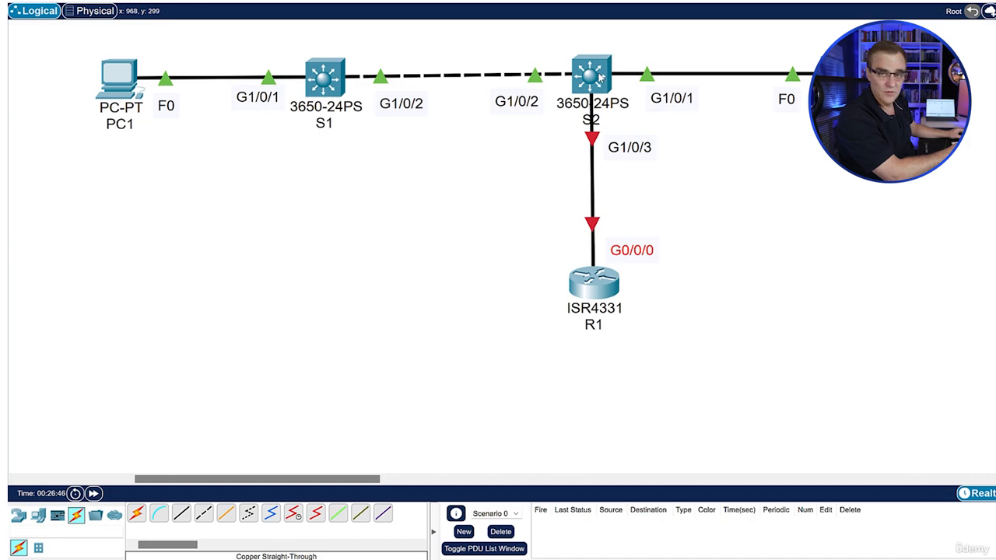
mouse_move(700, 557)
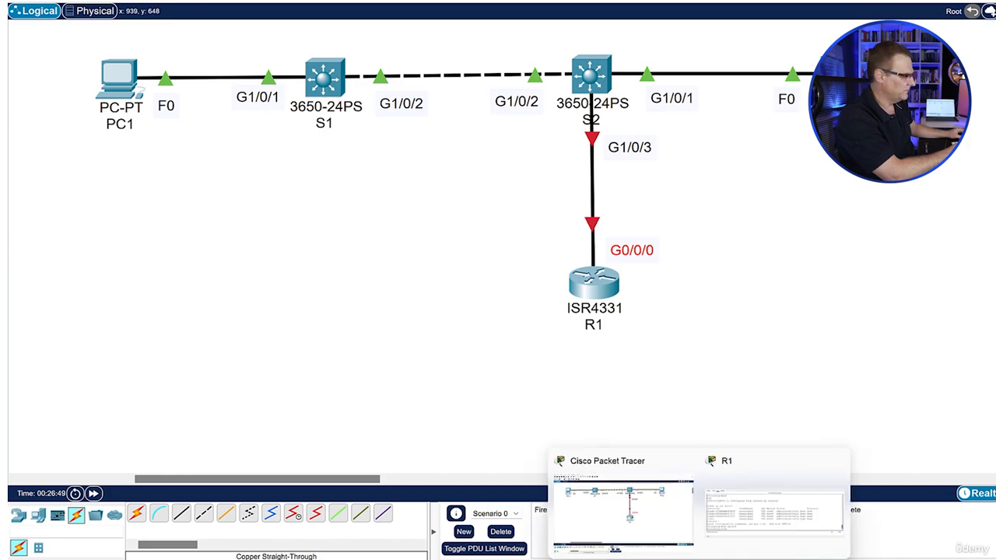
click(753, 529)
click(524, 420)
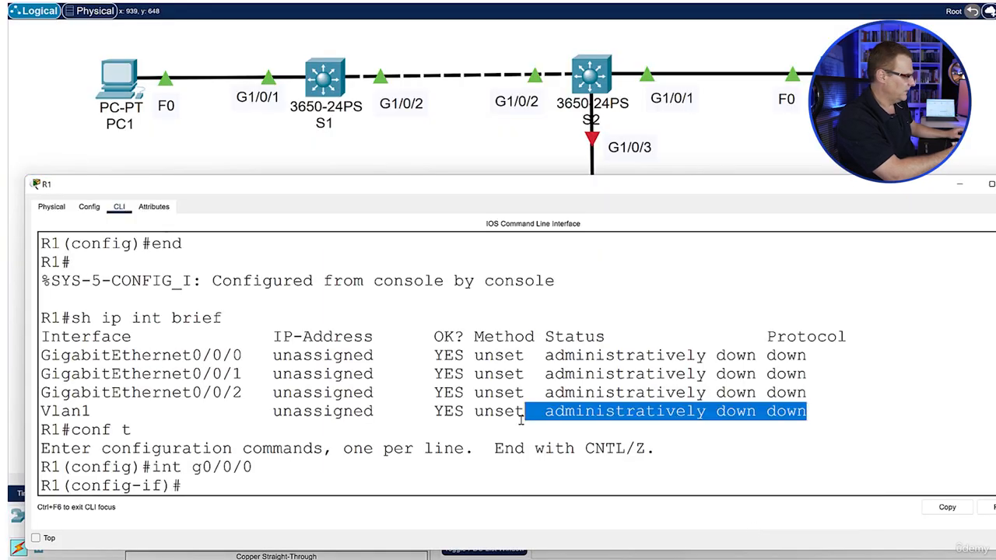
Enable R1's interface g0/0/0 with the no shutdown command
text(no shut)
key(Tab)
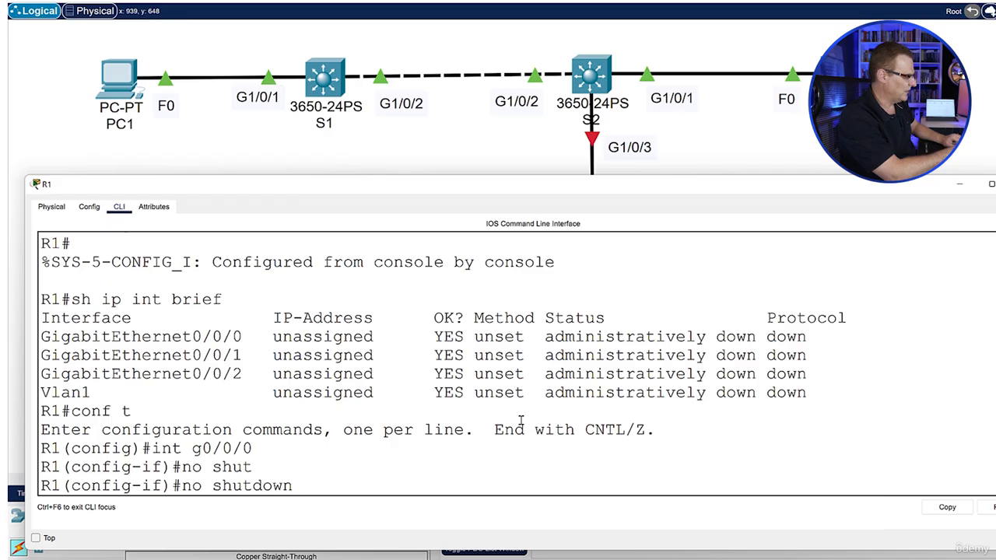
key(Return)
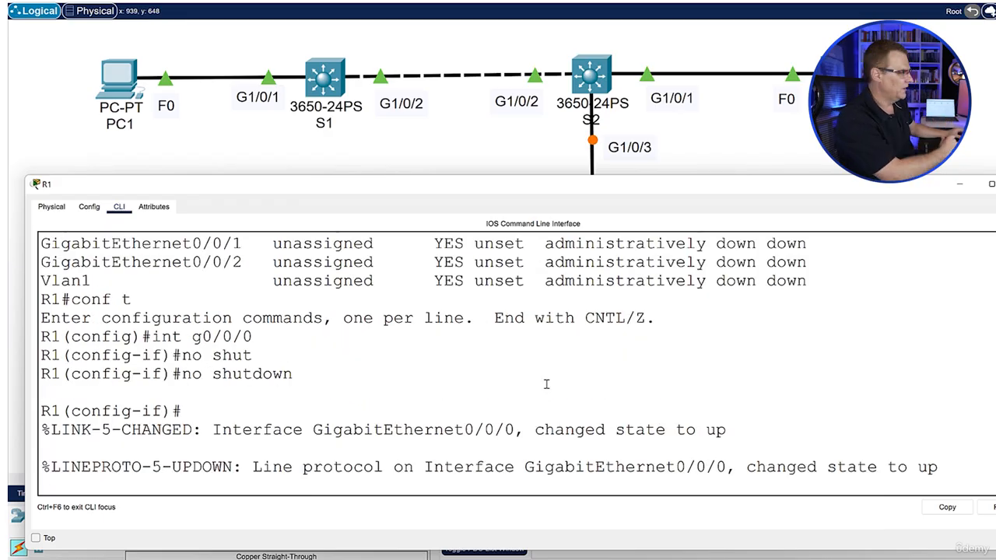
Check R1's interface state messages and the link lights between S2 and R1, and return to R1's command line
drag(592, 402, 941, 469)
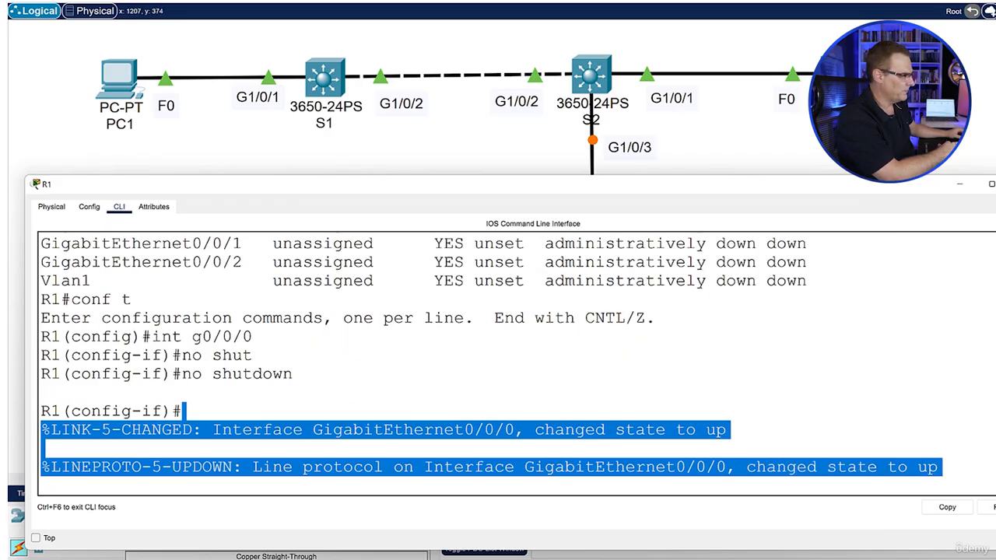
click(854, 155)
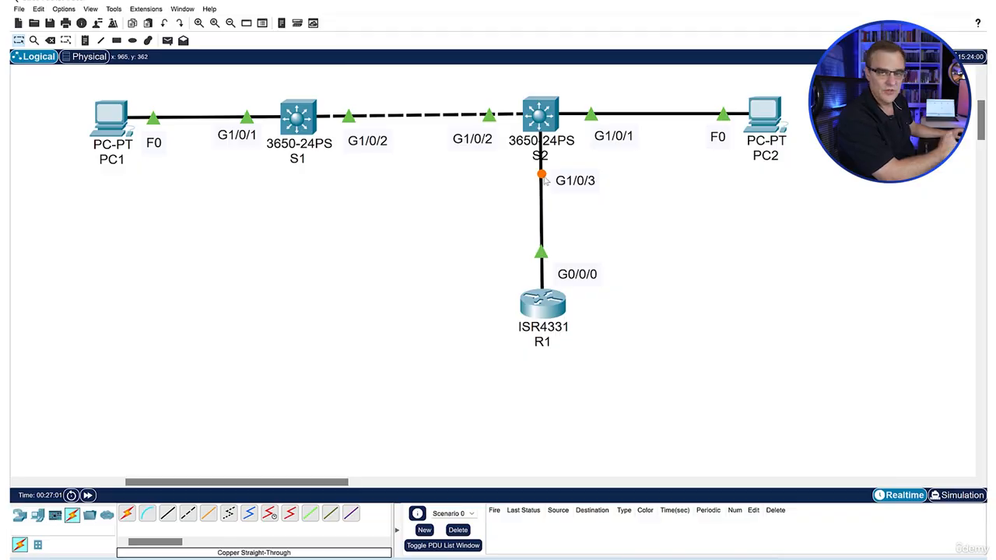
mouse_move(638, 558)
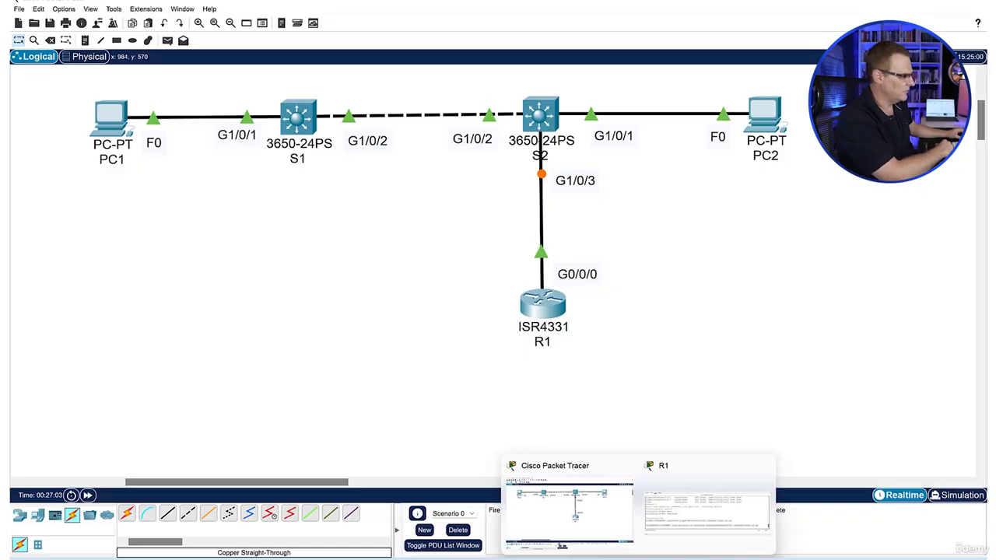
click(676, 536)
click(615, 409)
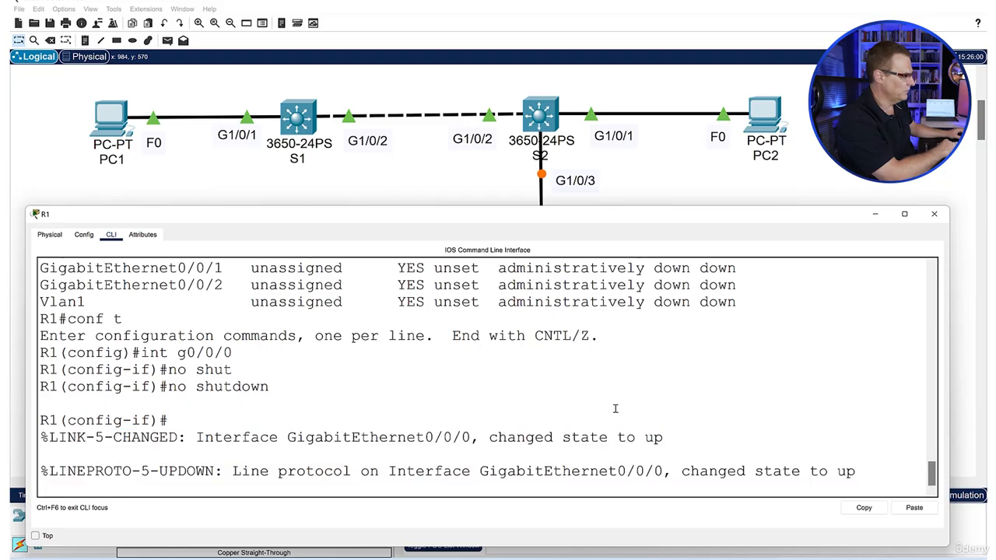
Assign IP address 192.168.1.254 with subnet mask 255.255.255.0 to R1's interface g0/0/0 and end configuration mode
key(Return)
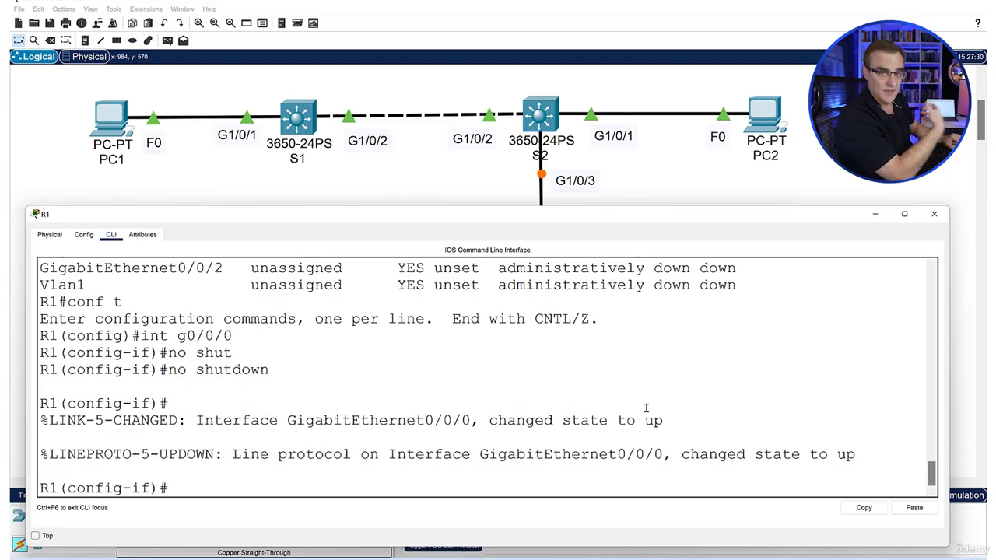
text(ip add)
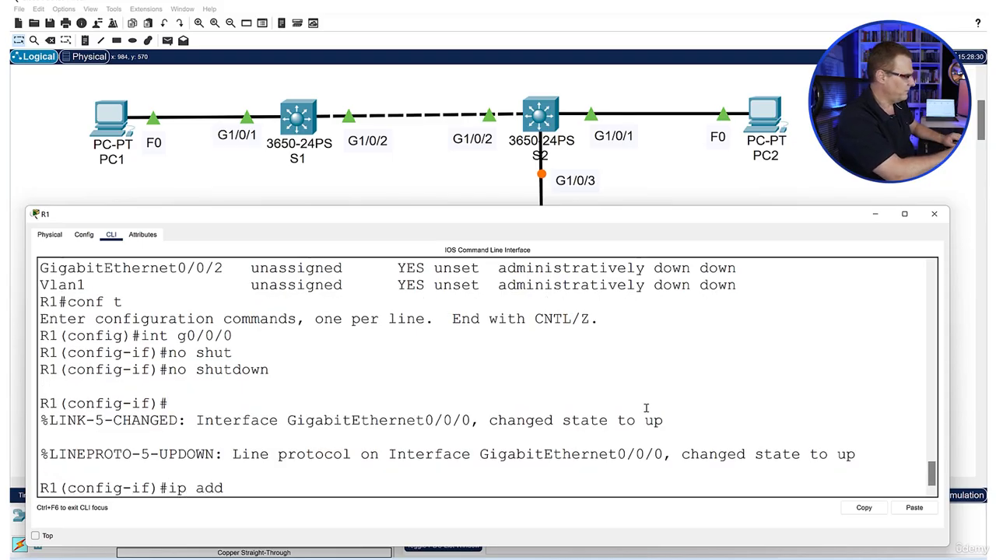
key(Tab)
text(192.168.1.)
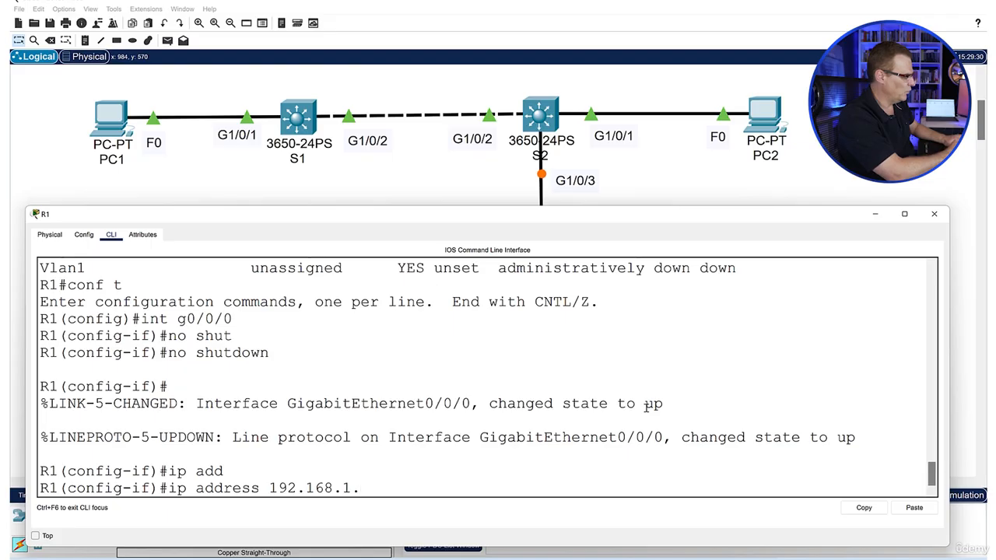
text(254 25)
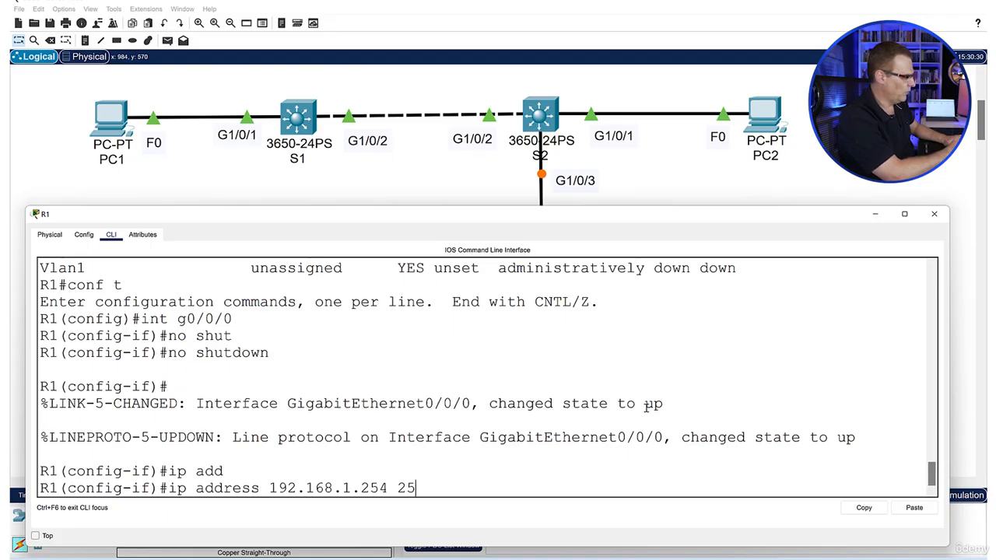
text(5.255.255.0)
key(Return)
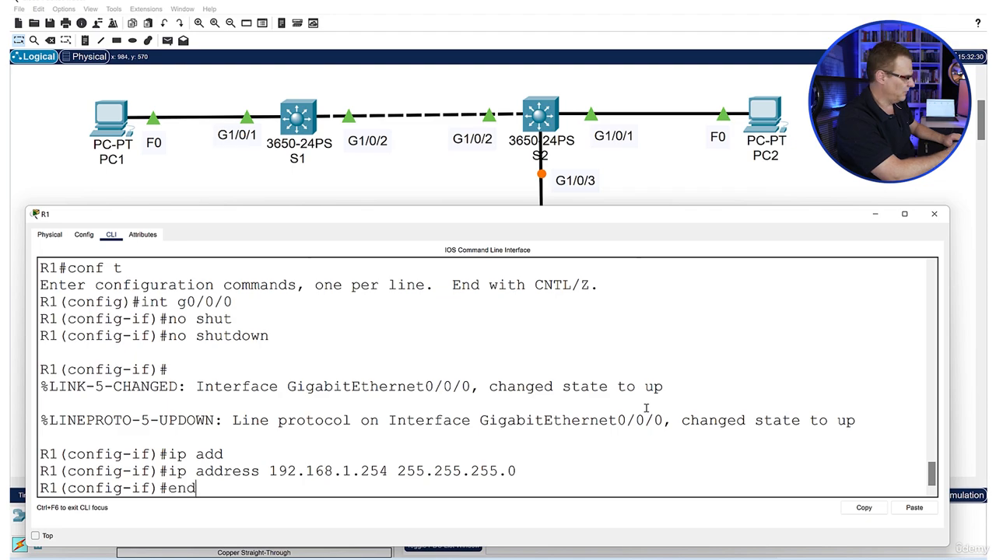
text(end)
key(Return)
key(Return)
key(Return)
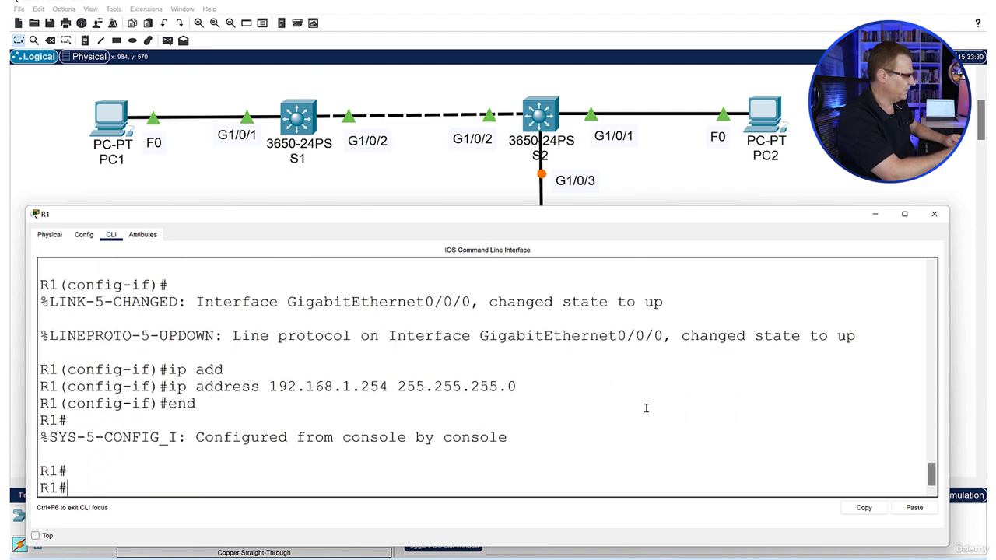
Ping 192.168.1.201 from R1 twice, examining the echo replies after the first attempt
text(ping 192.168.1.)
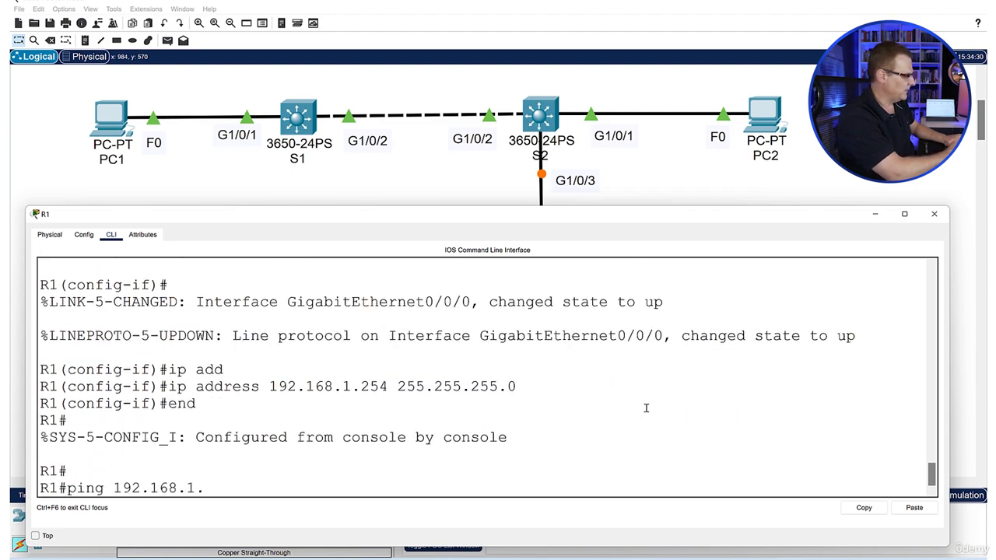
text(201)
key(Return)
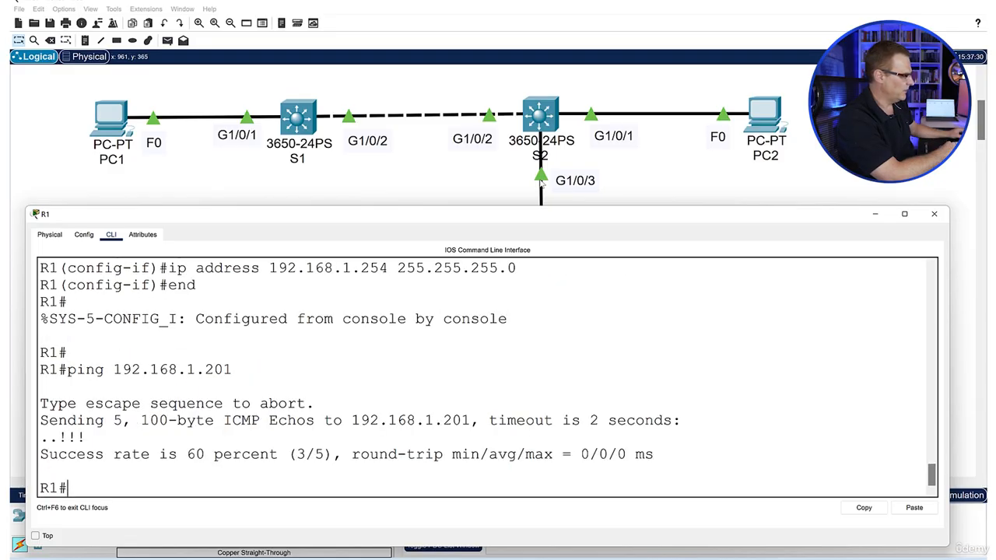
drag(49, 438, 53, 437)
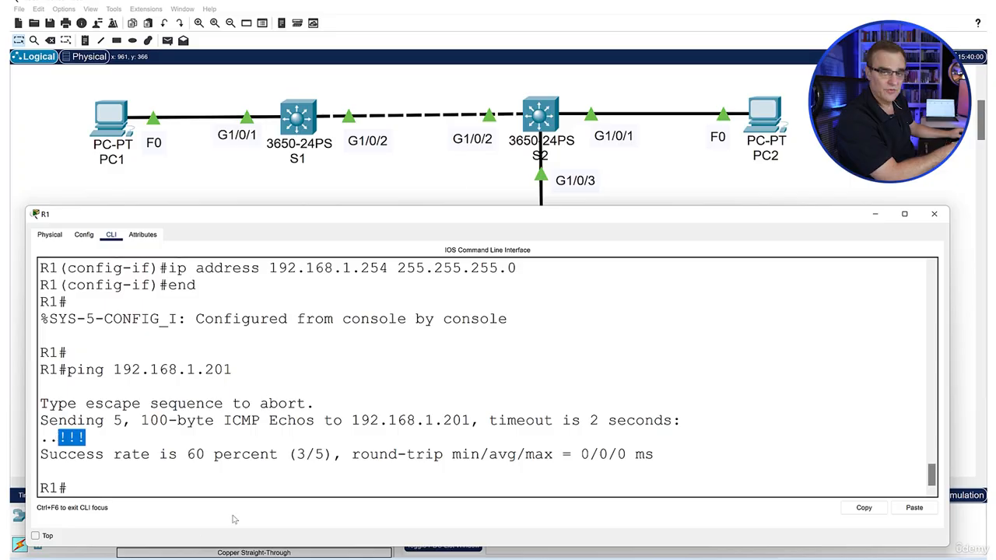
key(Up)
key(Return)
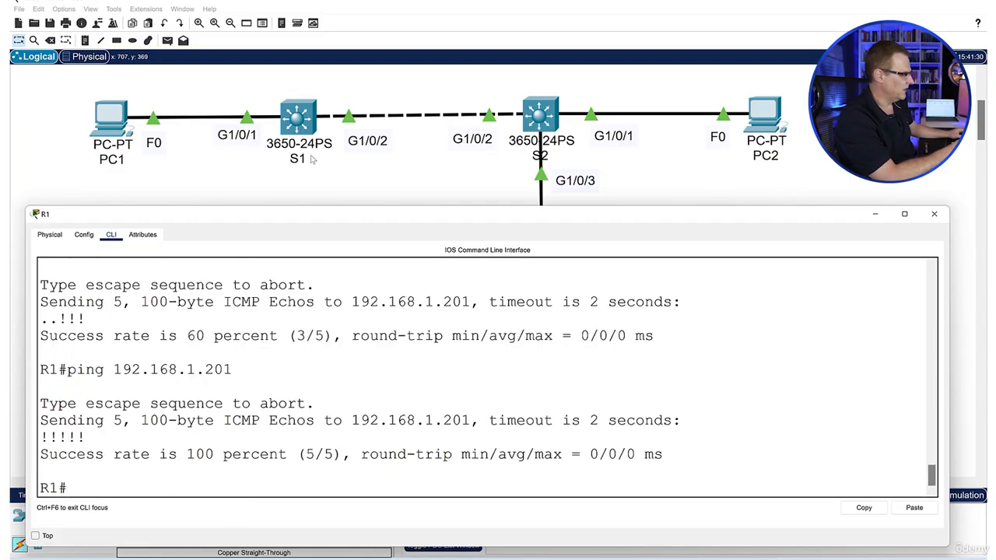
Ping 192.168.1.202 from R1 and examine the first echo result
key(Up)
key(BackSpace)
text(2.168.1.202)
key(Return)
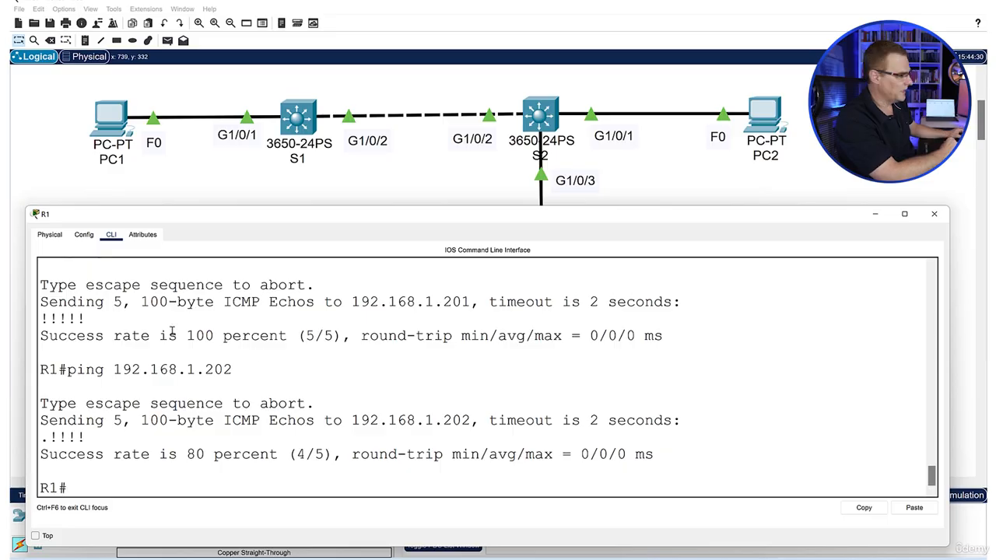
drag(40, 438, 48, 438)
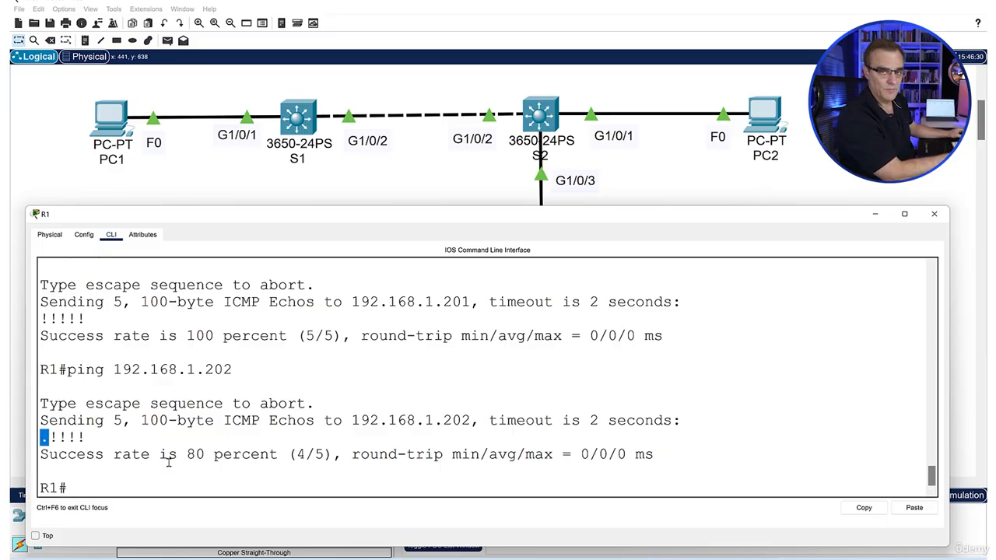
Display R1's ARP table with sh arp, examine its address entries, and inspect R1's device summary in the topology
text(sh arp)
key(Return)
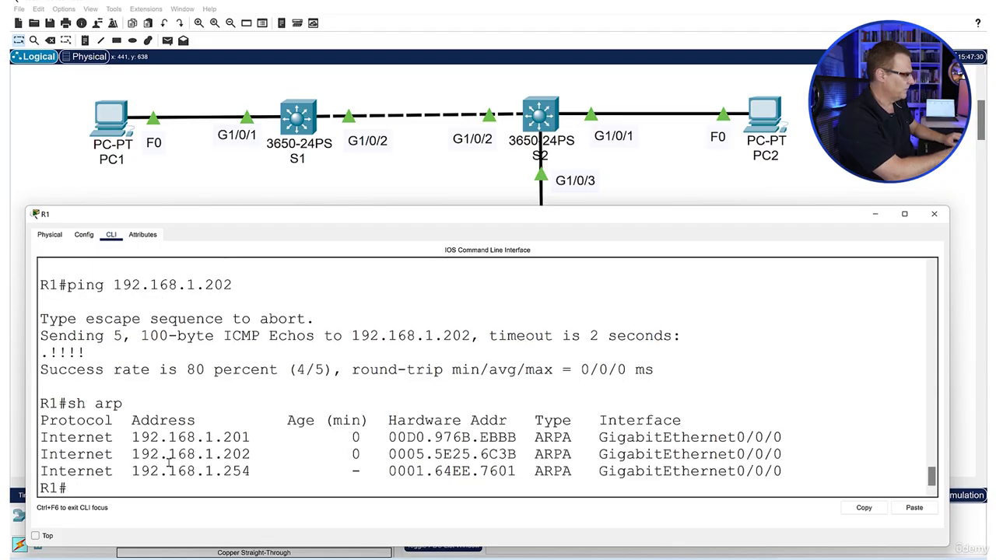
drag(95, 403, 801, 495)
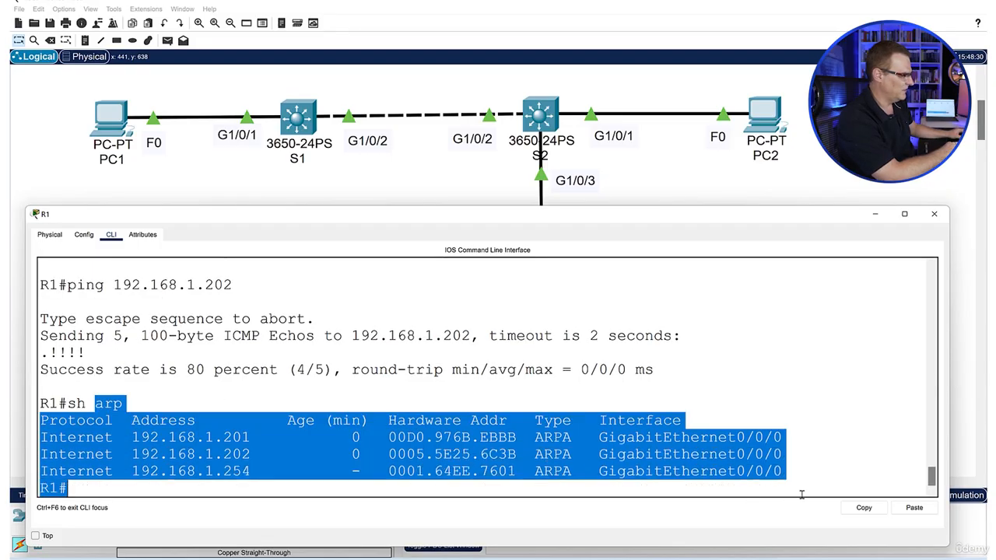
click(389, 471)
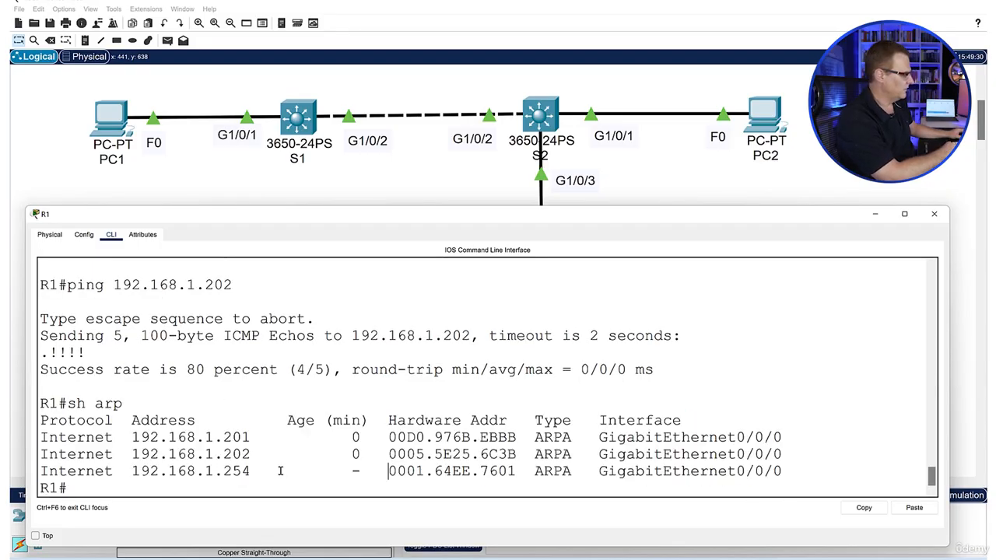
drag(137, 470, 533, 471)
drag(124, 437, 838, 466)
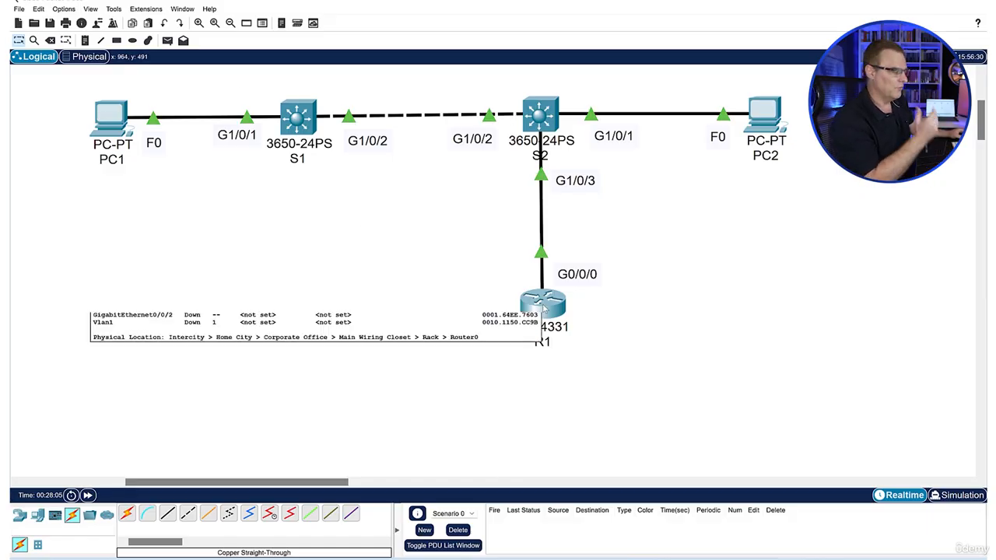
mouse_move(549, 319)
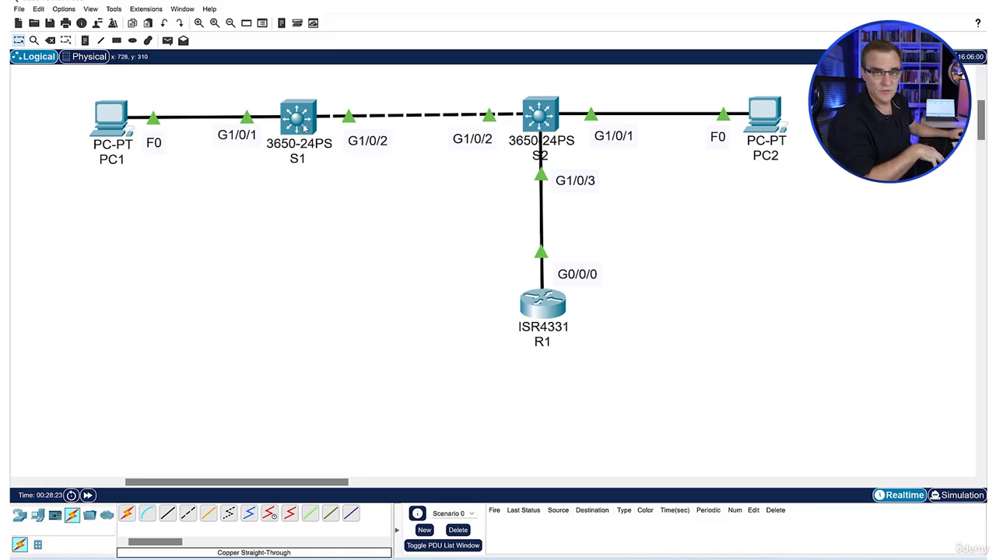
Set PC1's static IPv4 default gateway to 192.168.1.254
click(120, 111)
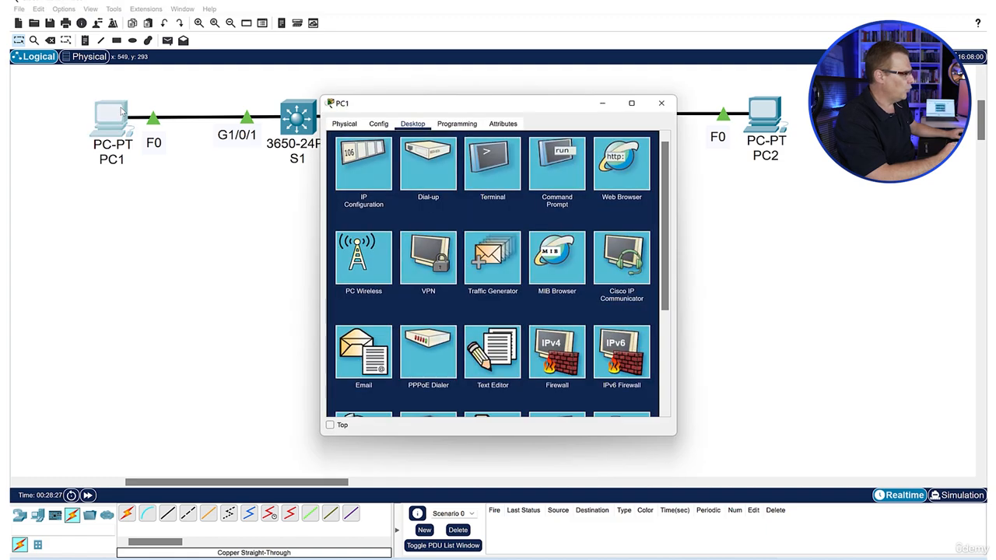
click(380, 125)
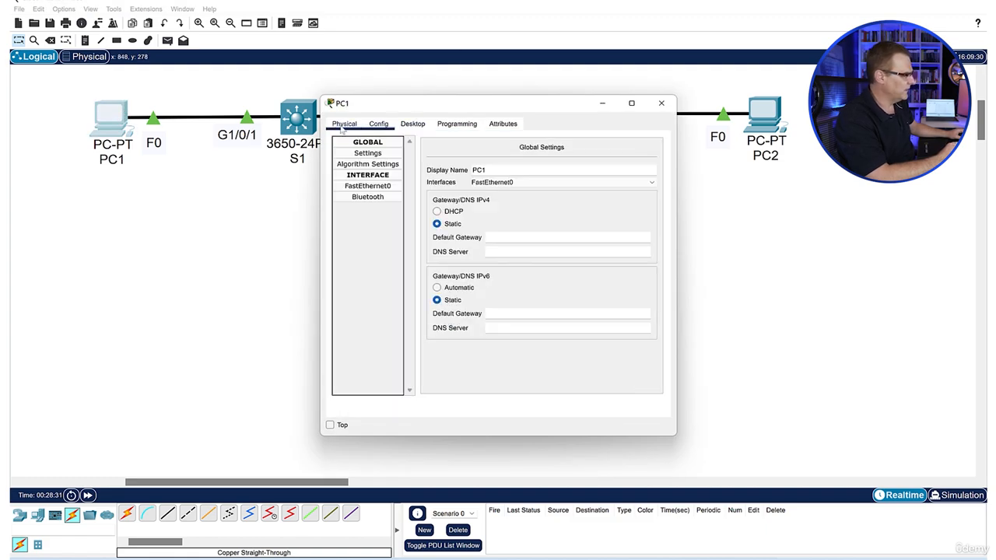
click(507, 240)
drag(534, 110, 327, 172)
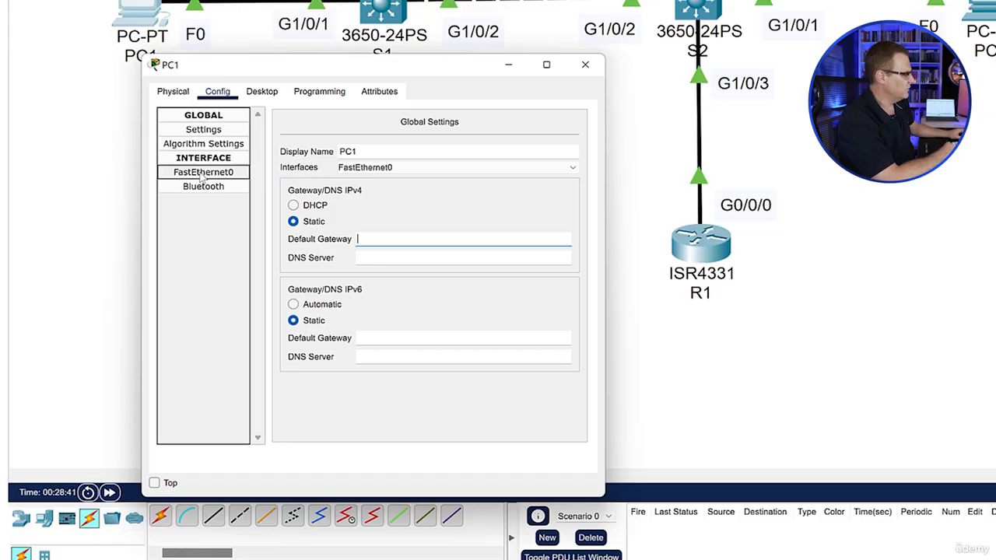
text(192.1)
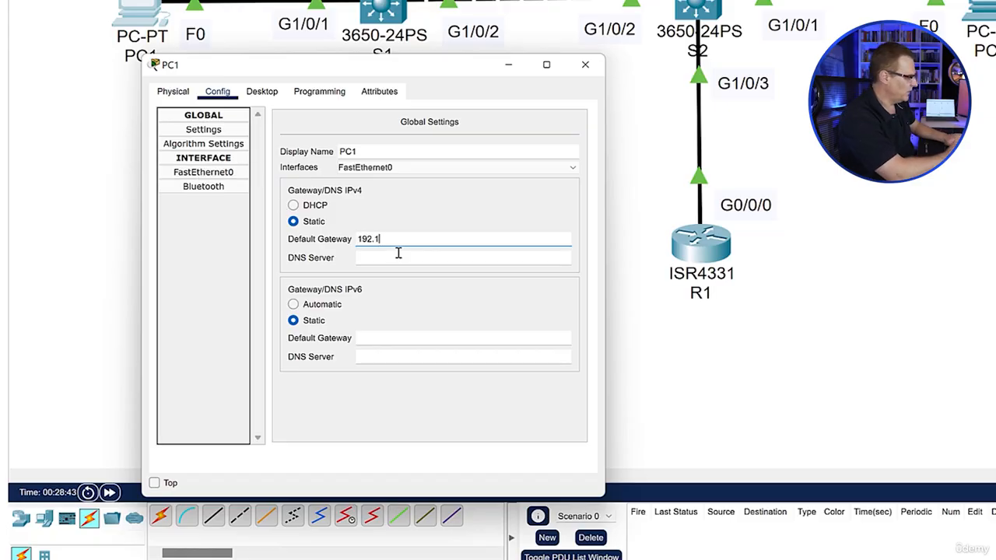
text(68.1.254)
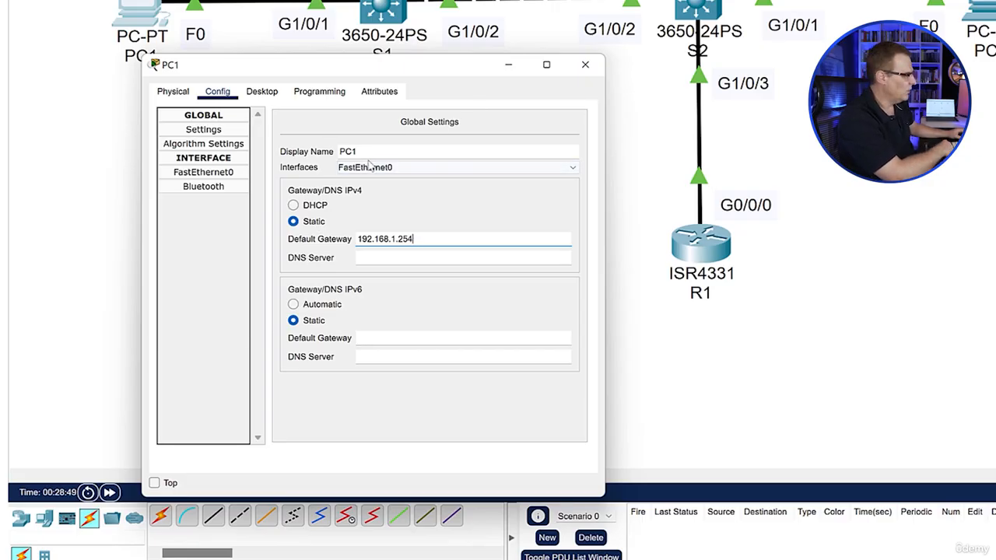
Open PC1's command prompt in an enlarged window and exit the S1 session to get back to the C:\> prompt
click(258, 97)
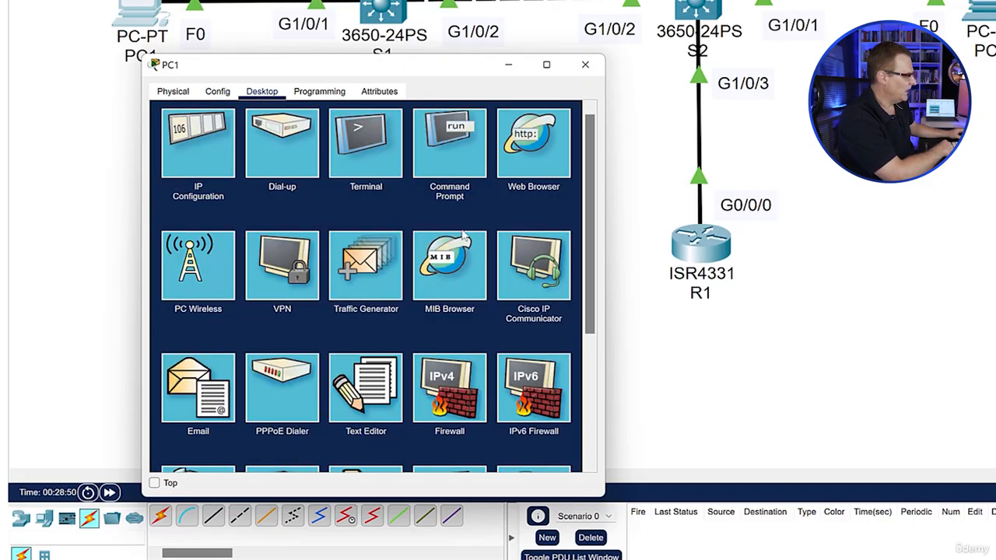
click(447, 143)
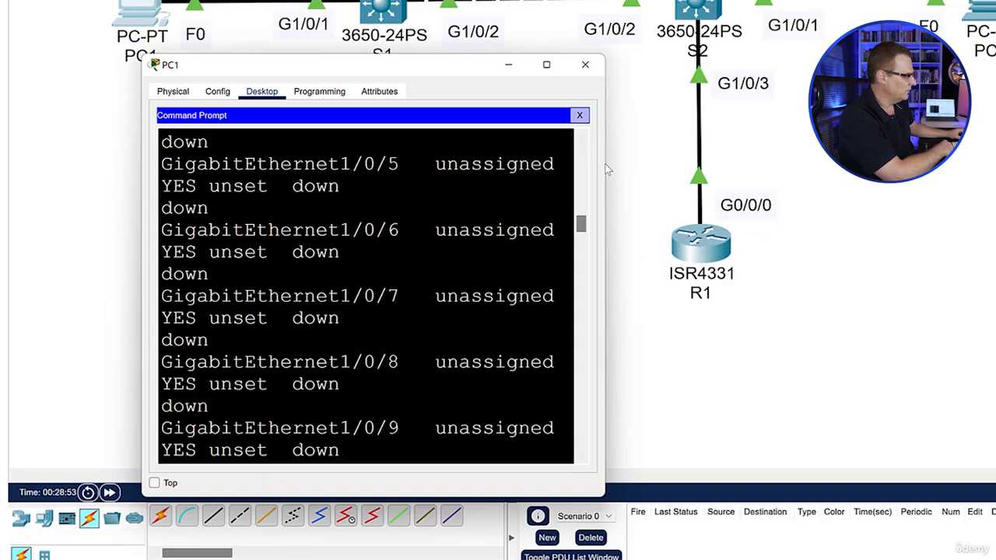
drag(605, 166, 995, 202)
key(Return)
text(exit)
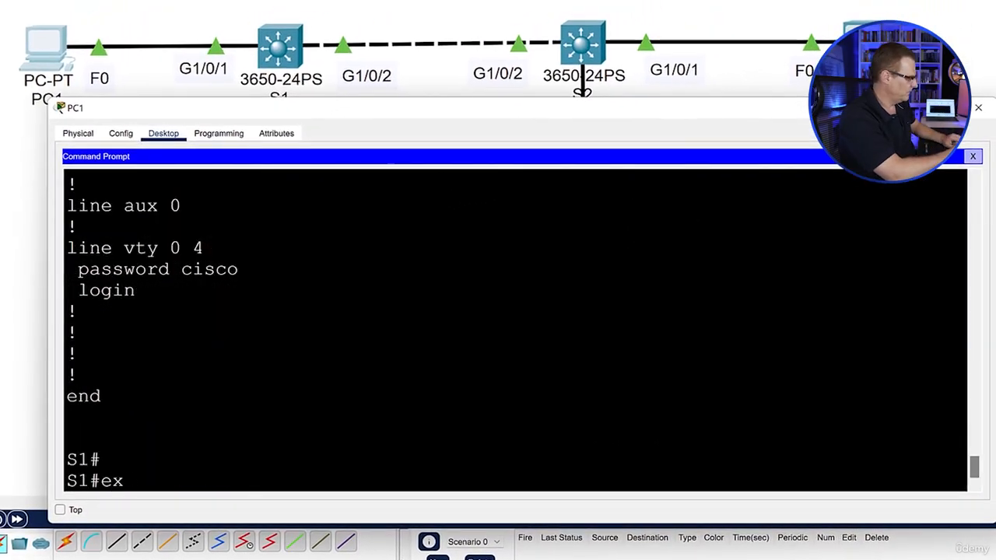
key(Return)
key(Return)
key(Return)
key(Return)
key(Return)
key(Return)
key(Return)
key(Return)
key(Return)
key(Return)
key(Return)
key(Return)
key(Return)
key(Return)
key(Return)
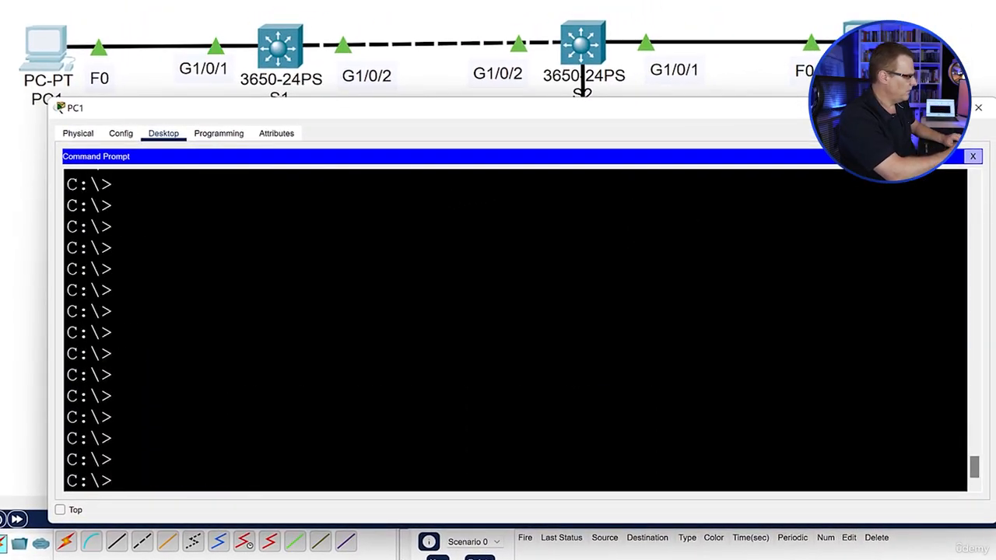
Display PC1's IP configuration at its command prompt and check the default gateway
text(ip co)
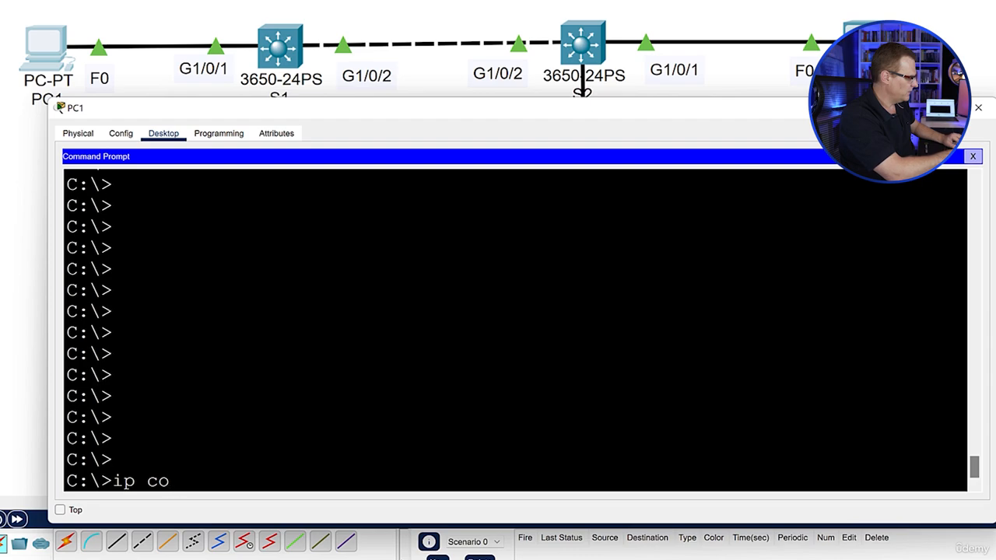
key(BackSpace)
key(BackSpace)
key(BackSpace)
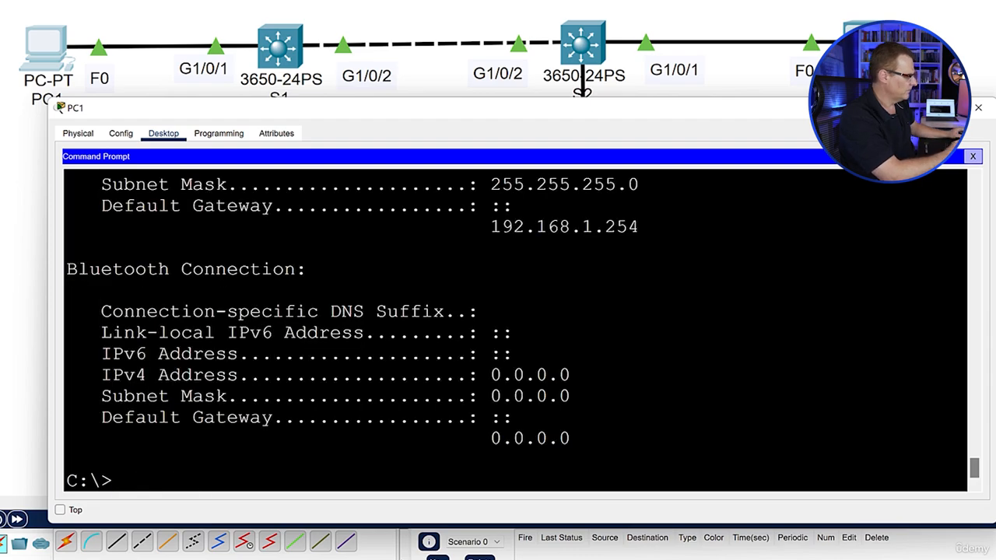
drag(639, 226, 113, 206)
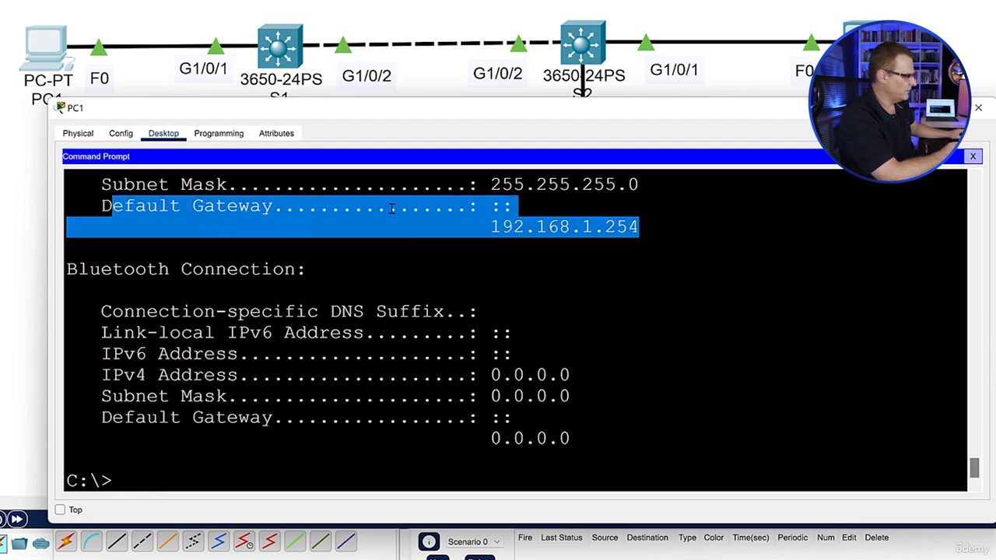
Ping the default gateway 192.168.1.254 from PC1
text(ping )
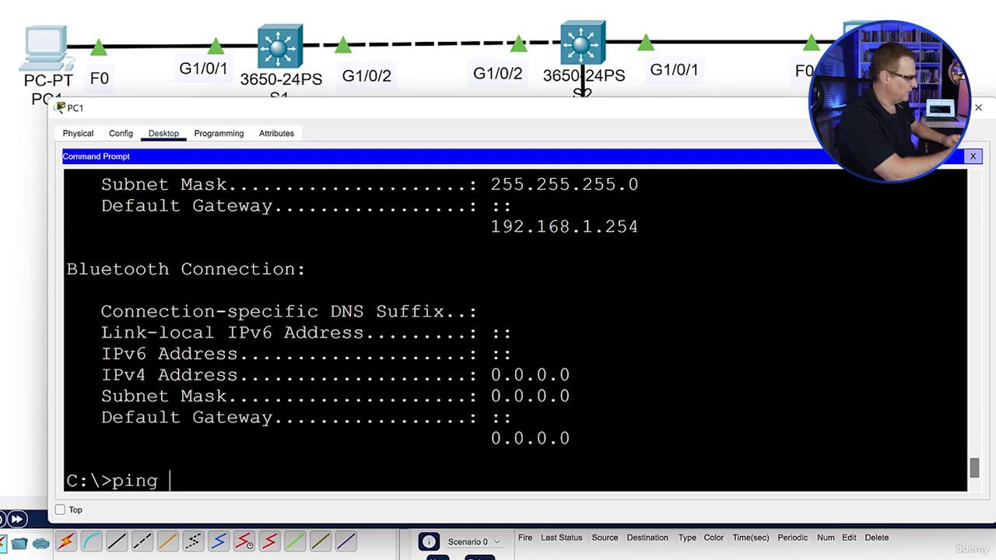
text(192.168.1.254)
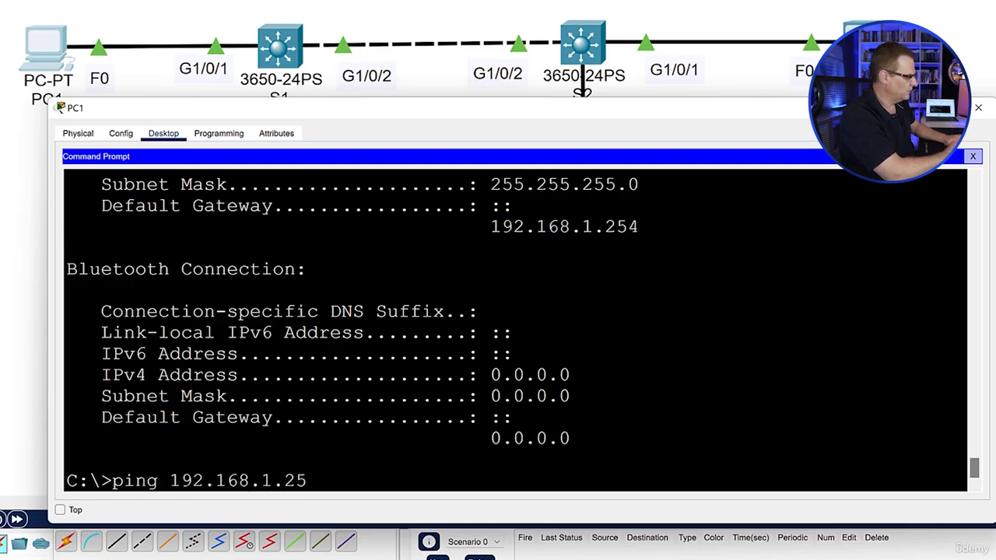
key(Return)
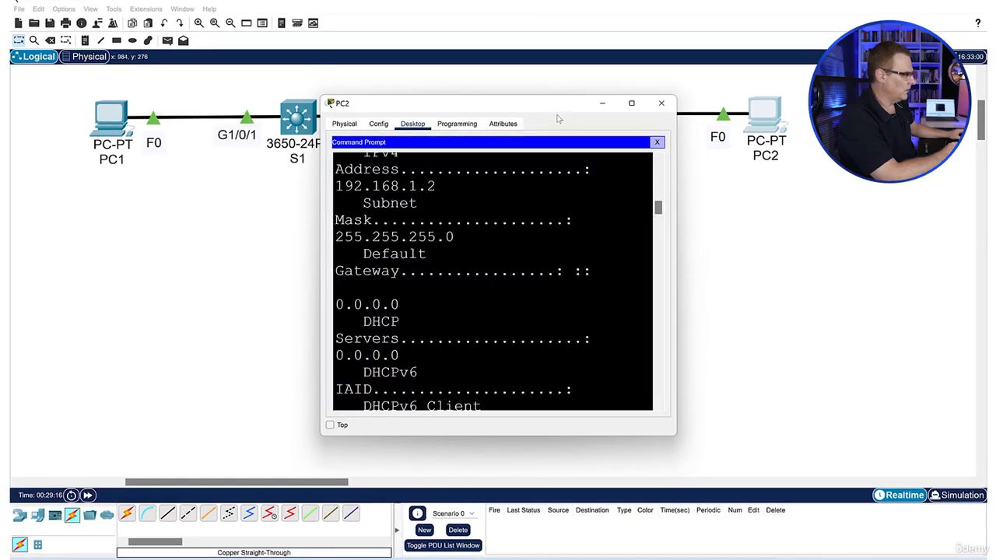
drag(558, 104, 257, 218)
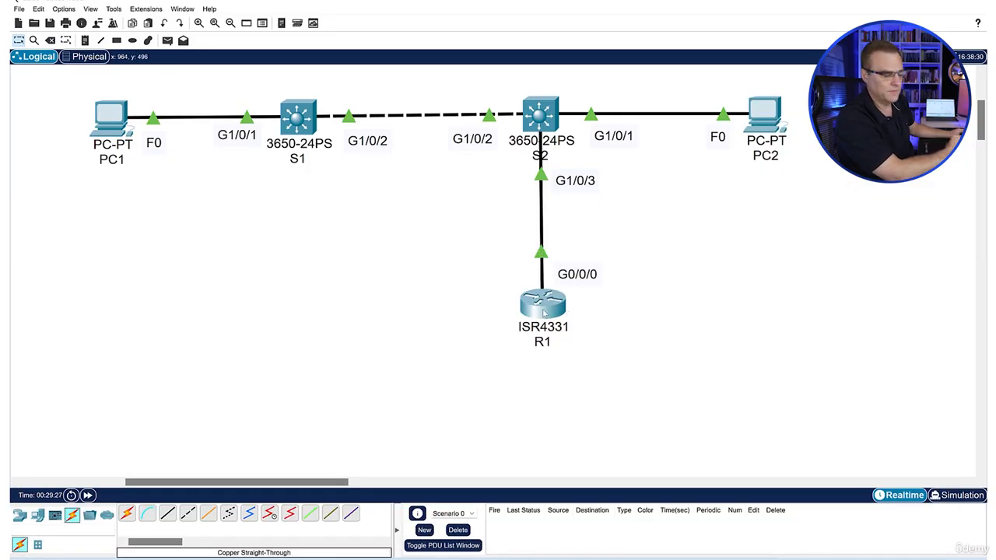
Open R1's command line and display the brief IP summary of its interfaces
click(544, 311)
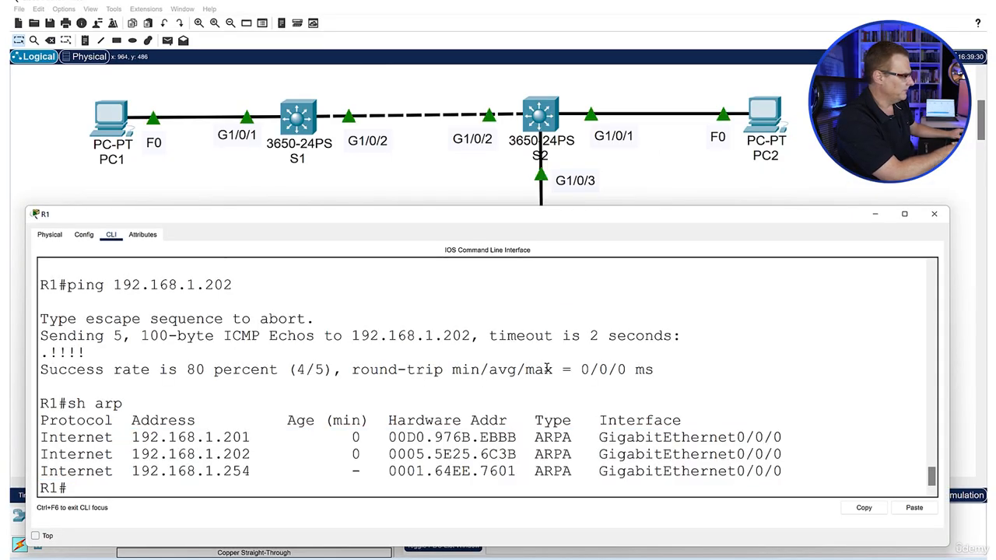
key(Return)
key(Return)
key(Return)
text(sh ip int brief)
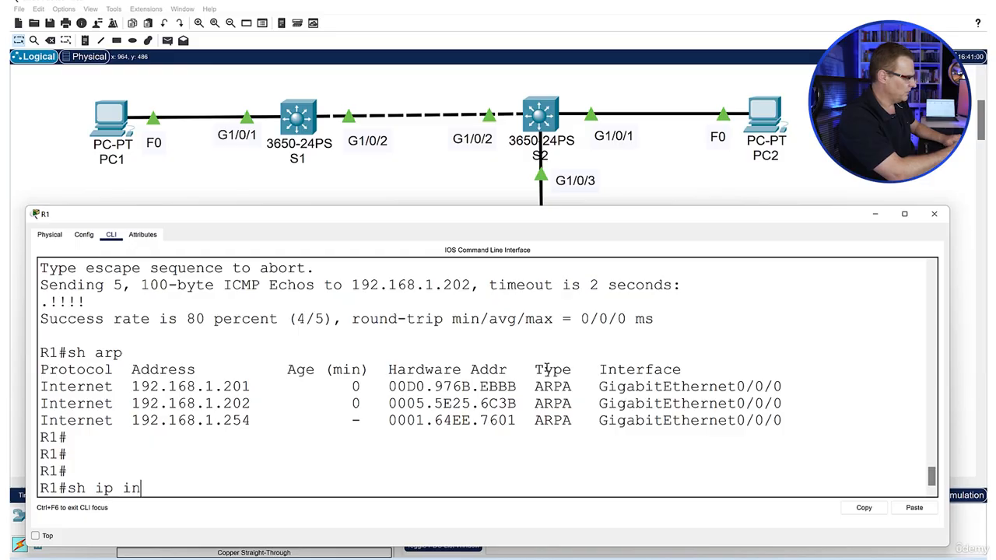
key(Return)
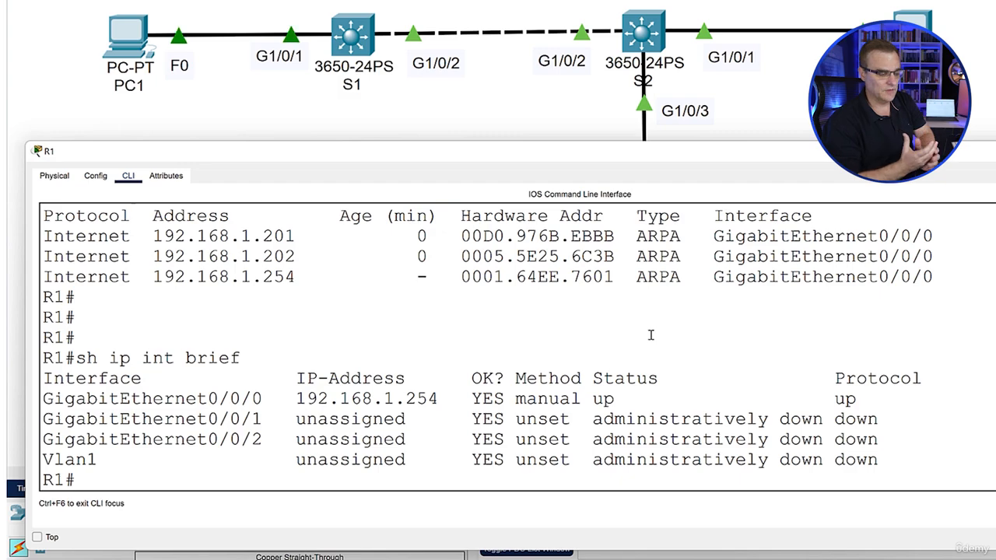
Enter R1's global configuration mode and list the interface types available to the int command, including Loopback
text(con)
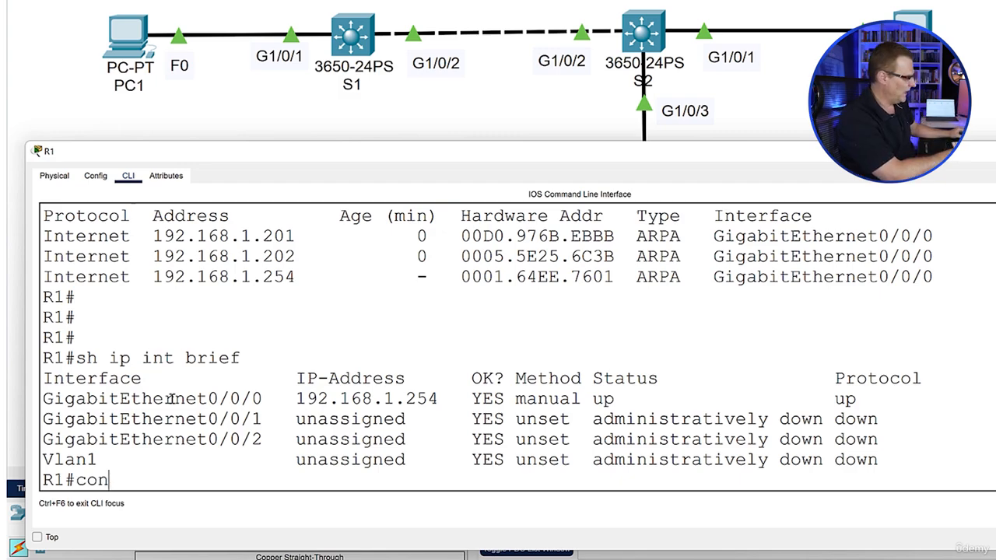
key(BackSpace)
key(BackSpace)
mouse_move(49, 398)
mouse_down()
mouse_move(392, 424)
mouse_move(395, 440)
mouse_up()
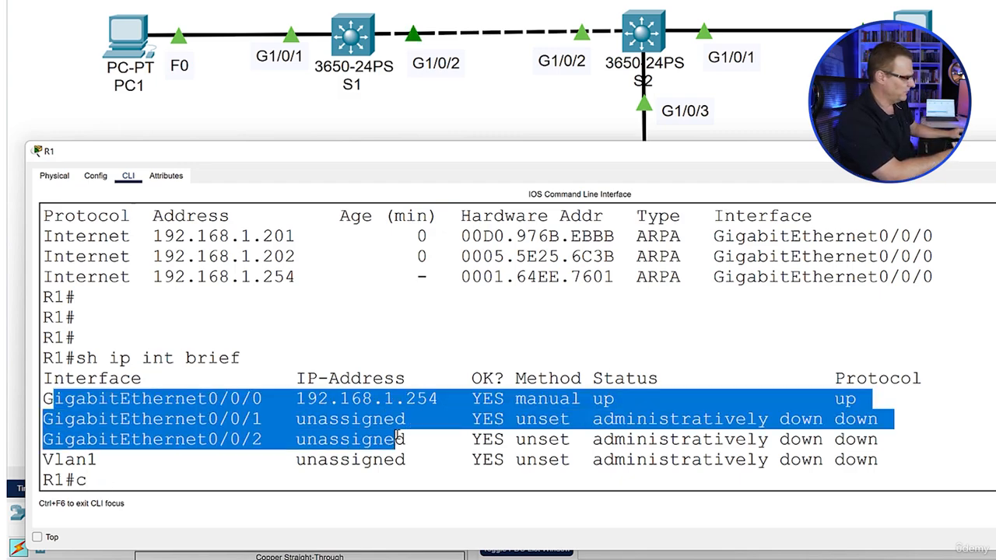
click(126, 457)
text(onf t)
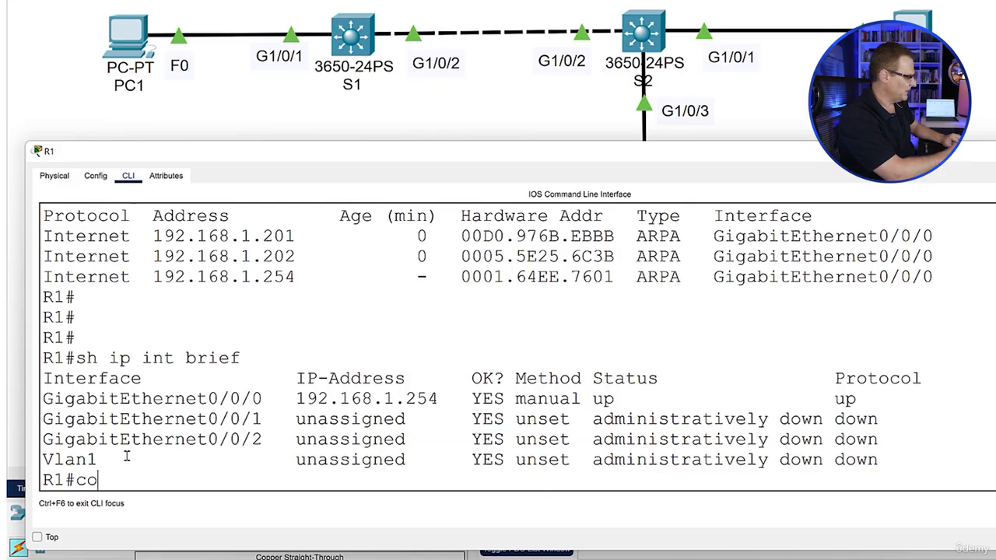
key(Return)
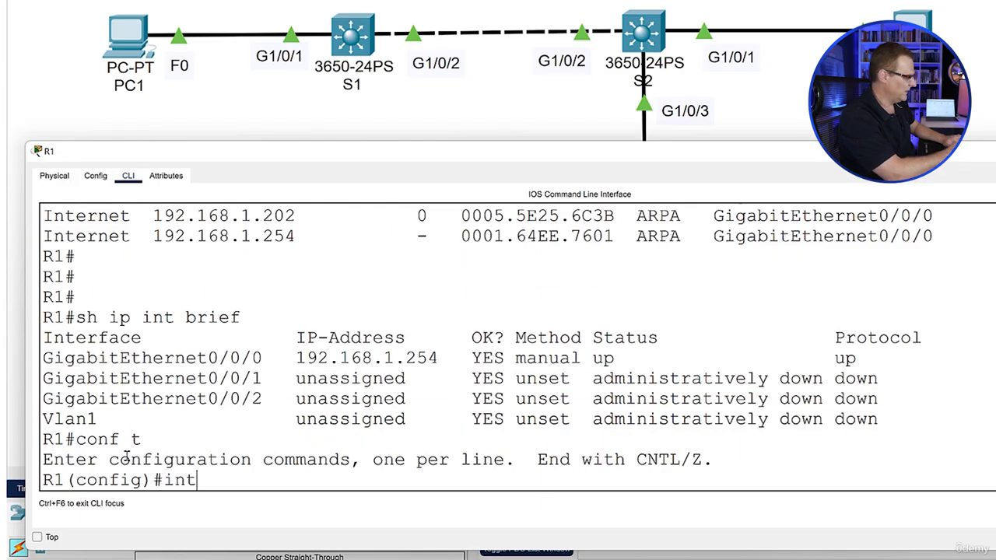
text(int ?)
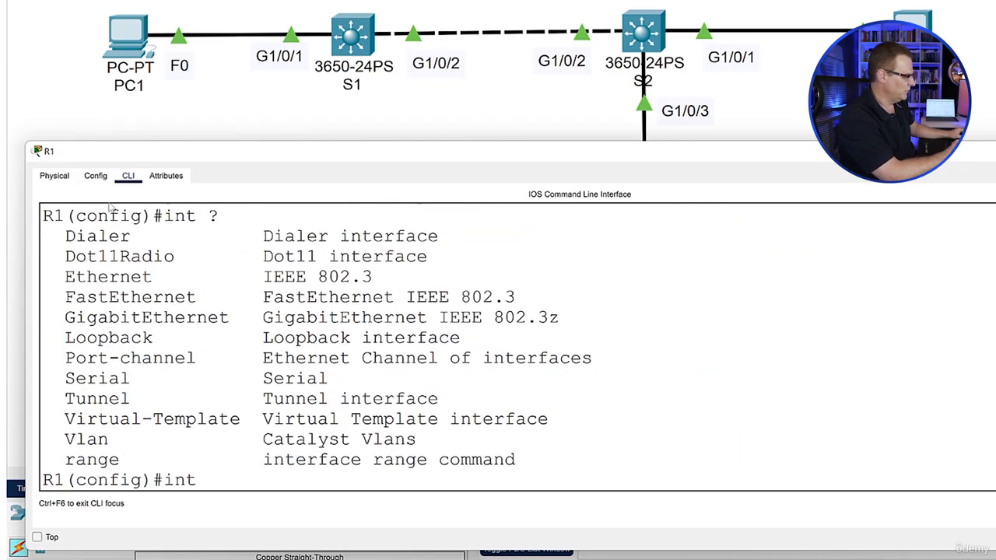
drag(73, 220, 637, 476)
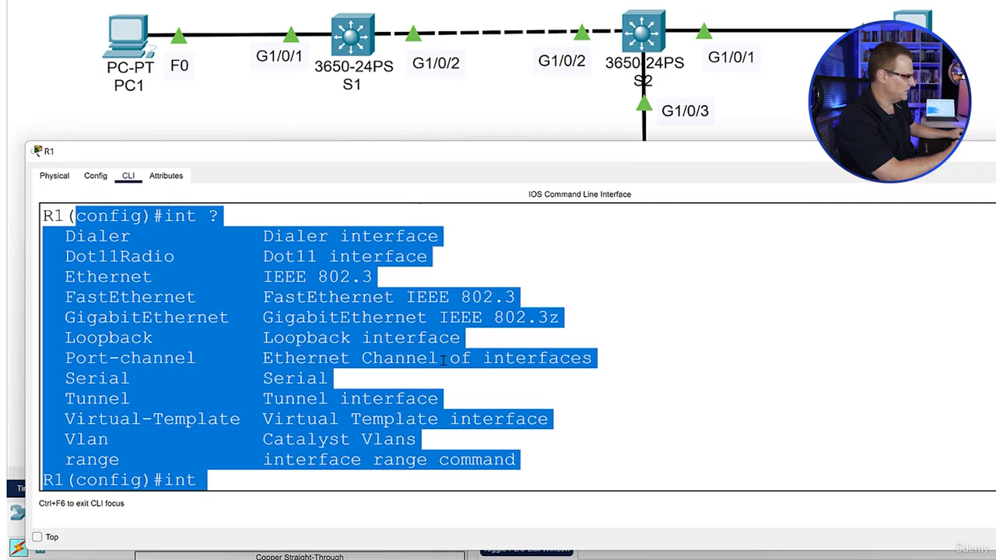
drag(497, 335, 56, 334)
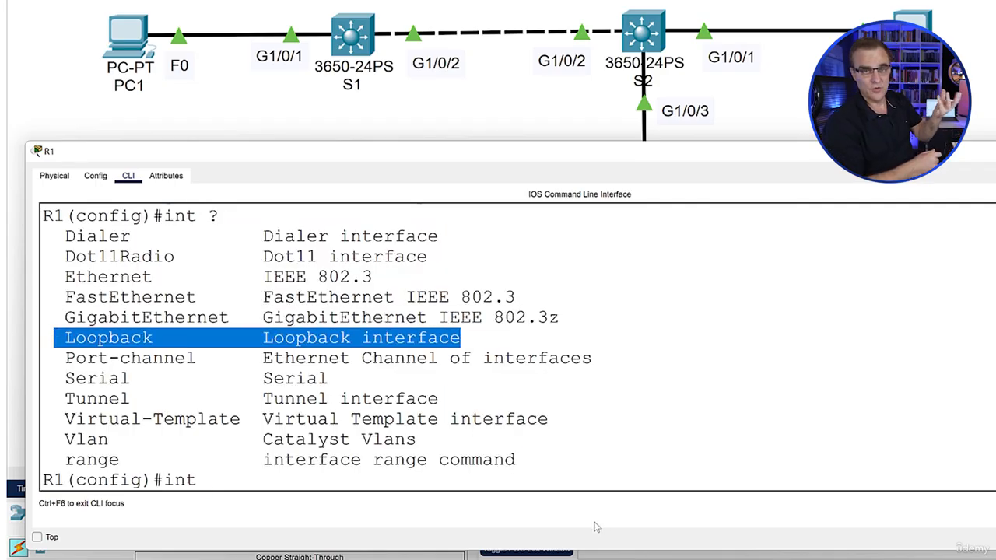
Query the allowed loopback interface numbers and create loopback interface 1 on R1
text(loop )
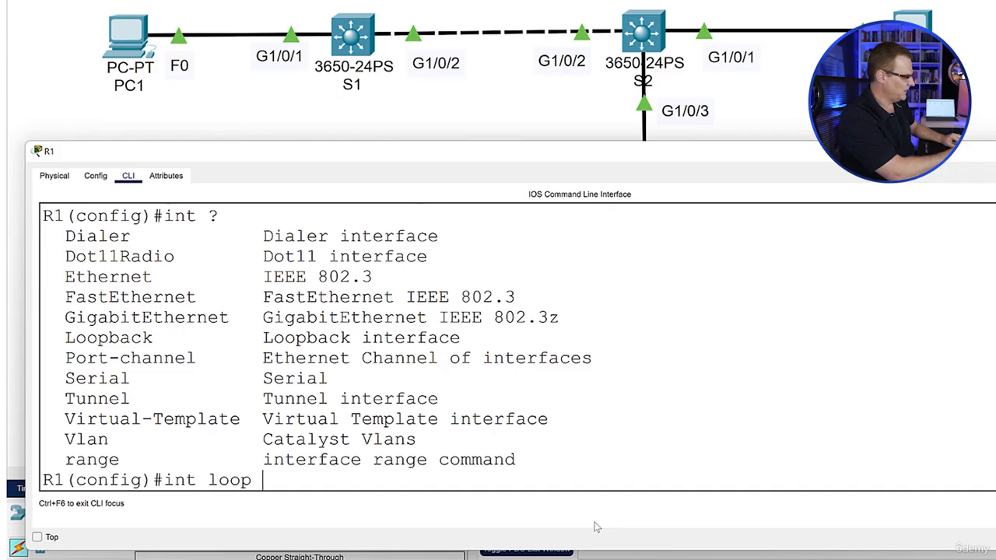
text(?)
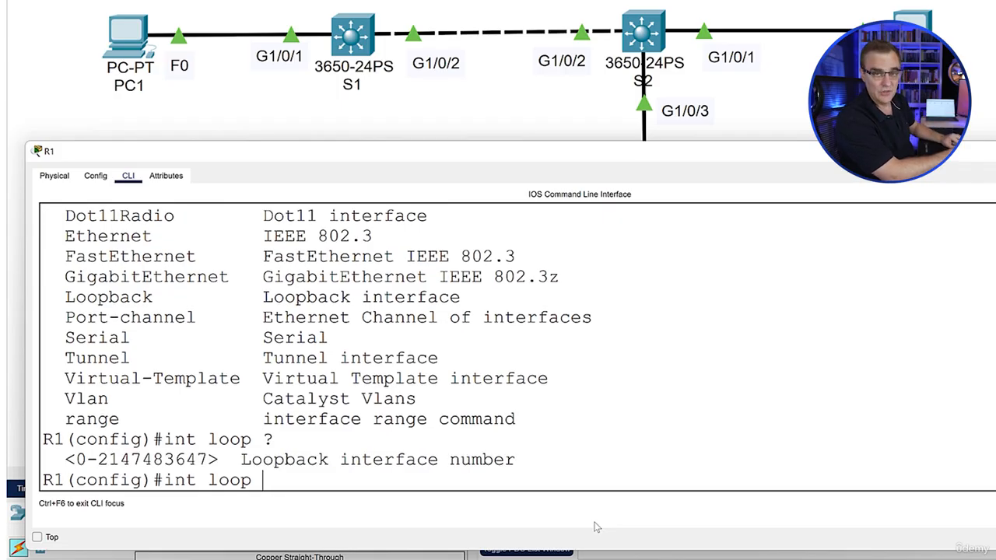
text(1)
key(Return)
key(Return)
key(Return)
Assign IP address 192.168.100.254 with subnet mask 255.255.255.0 to R1's loopback 1 interface
text(ip ad)
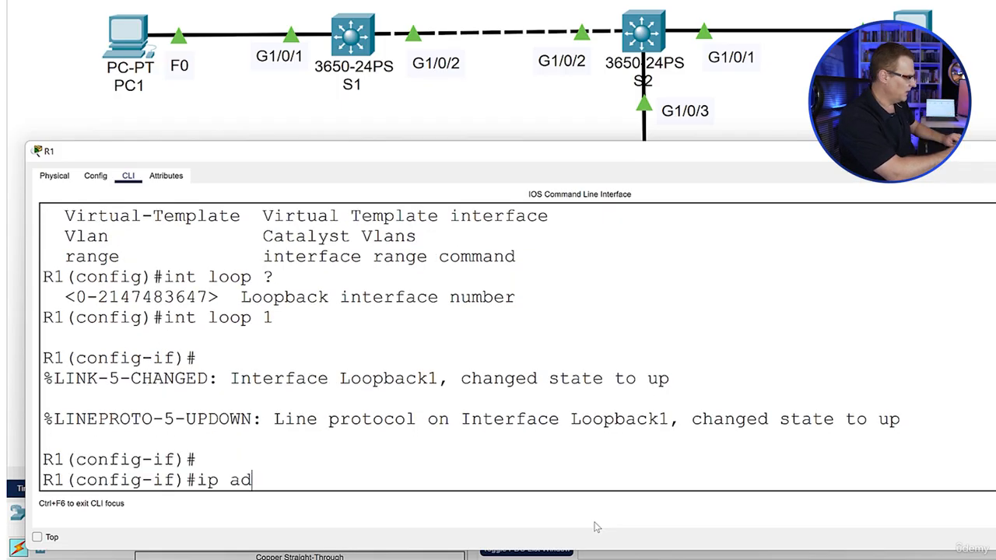
text(d)
key(Tab)
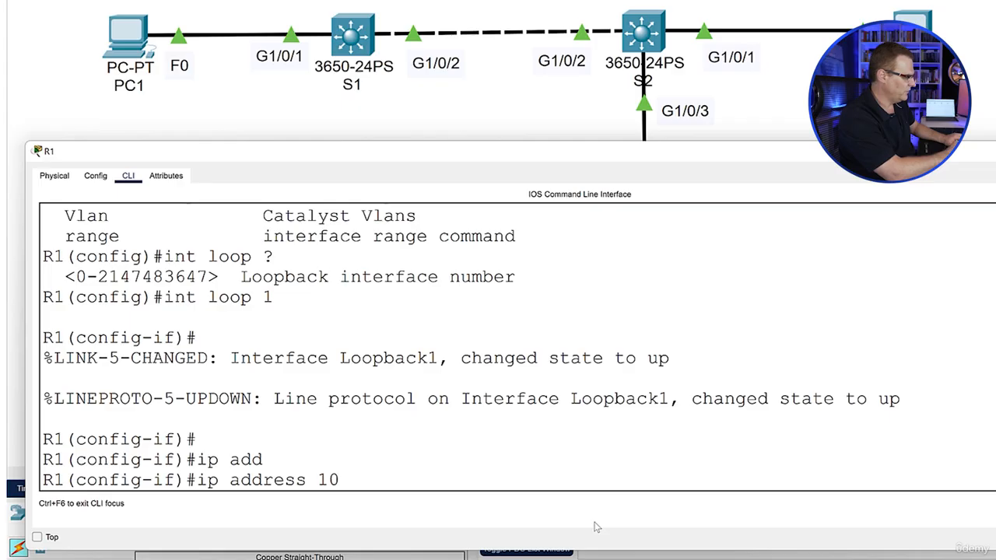
text(10)
key(BackSpace)
text(9)
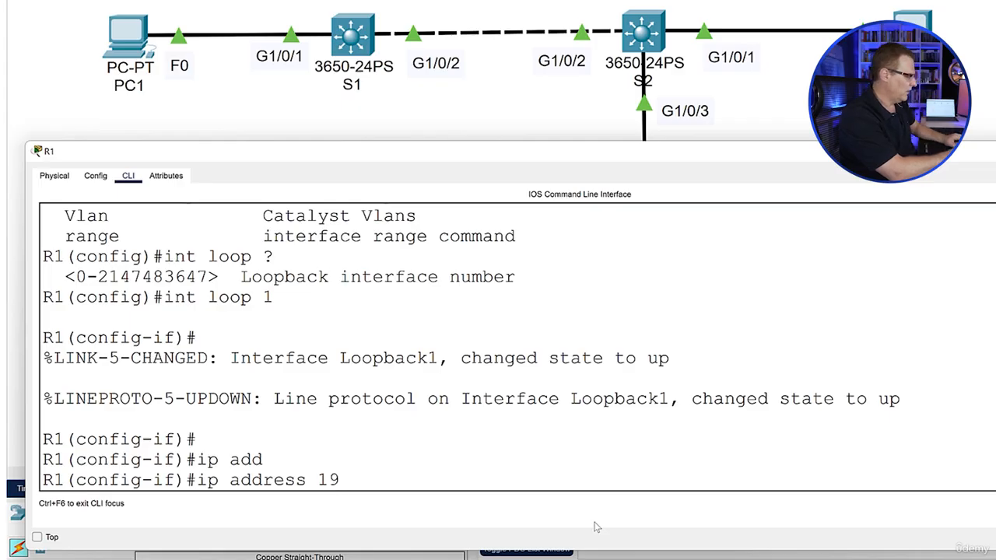
text(2.168.2)
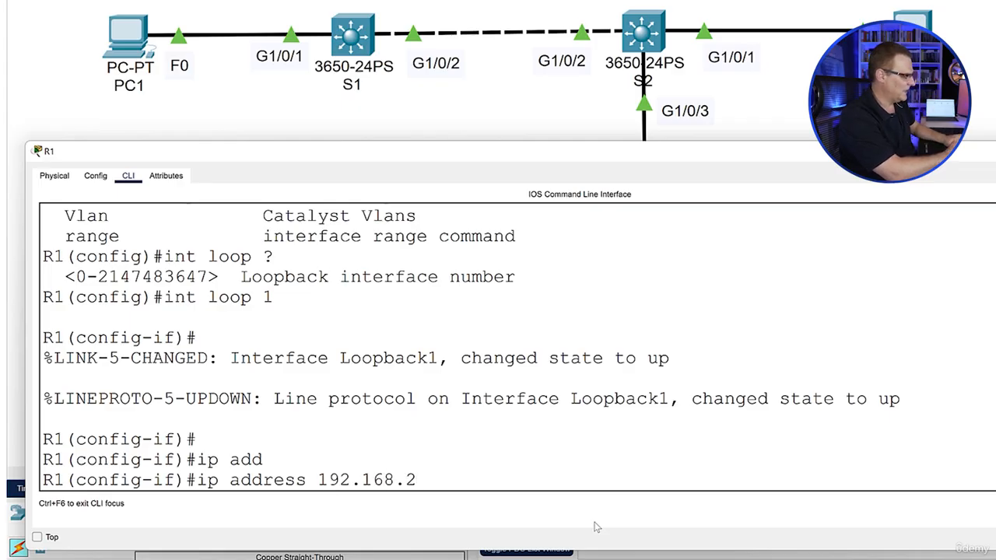
key(BackSpace)
text(100.254 25)
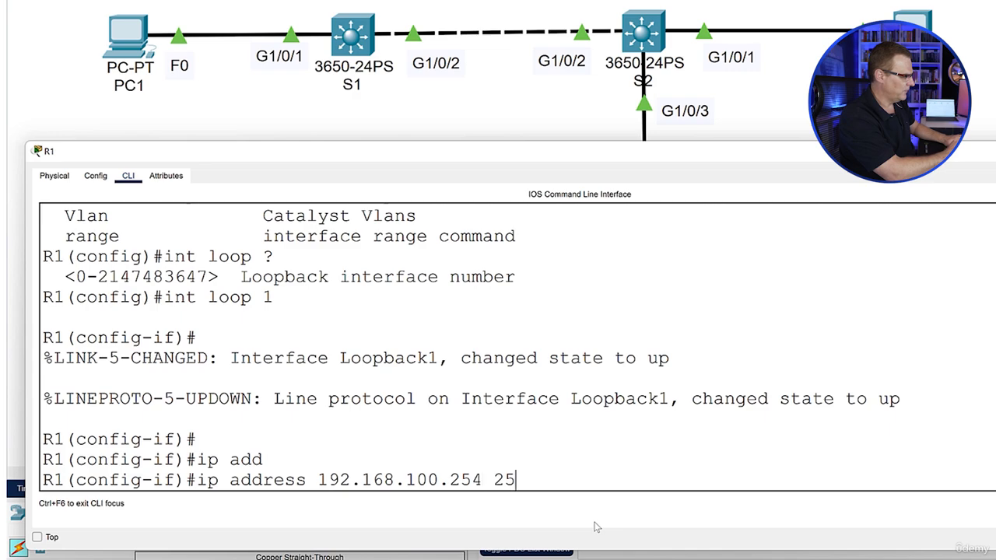
text(5.255.255.0)
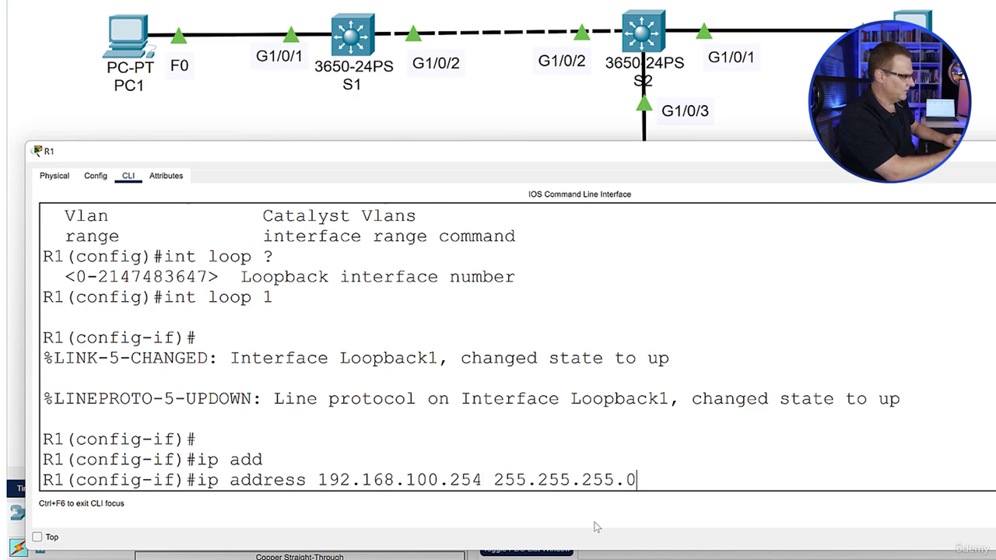
key(Return)
Leave configuration mode on R1 and display the brief IP interface summary to check the Loopback1 entry
drag(901, 381, 206, 371)
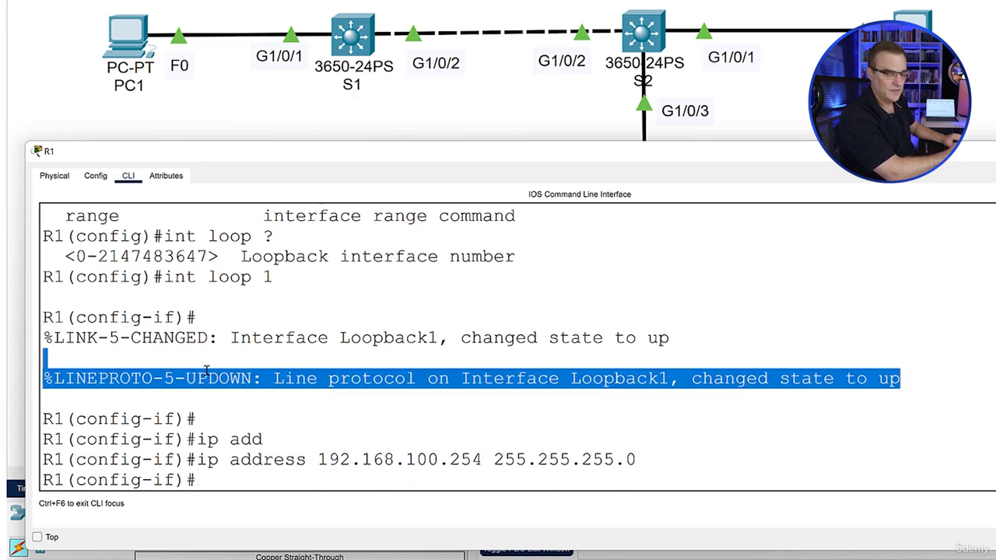
text(end)
key(Return)
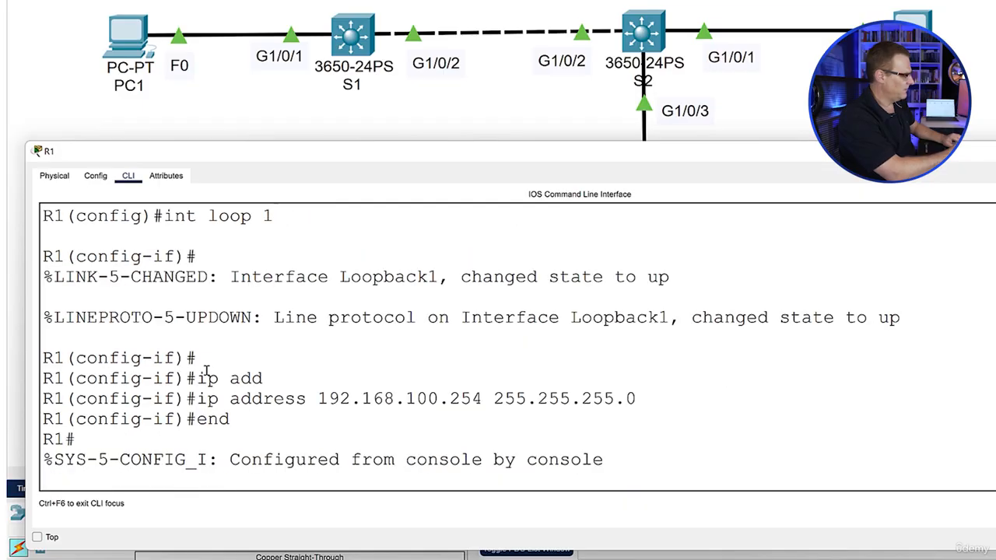
key(Return)
text(sh ip i)
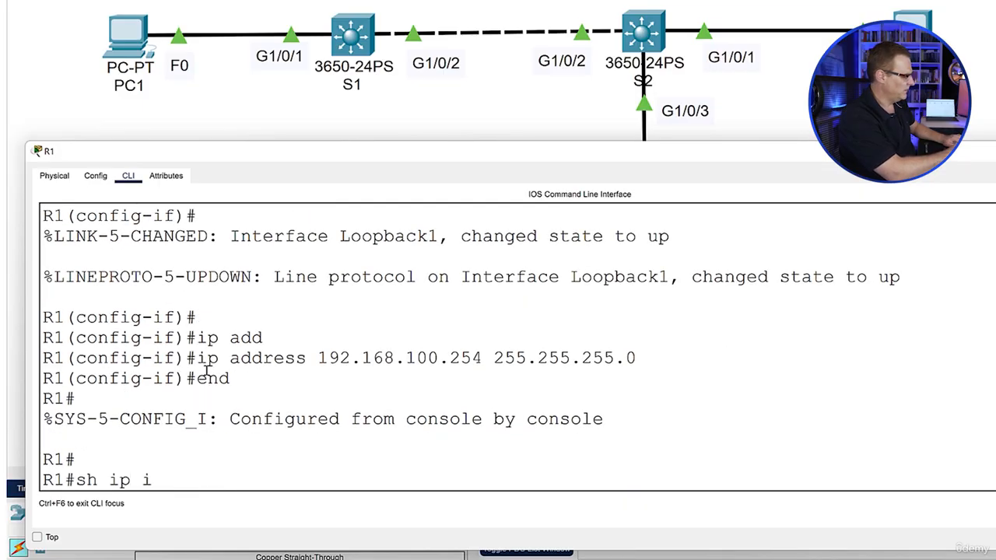
text(ntb)
key(BackSpace)
text(brief)
key(Return)
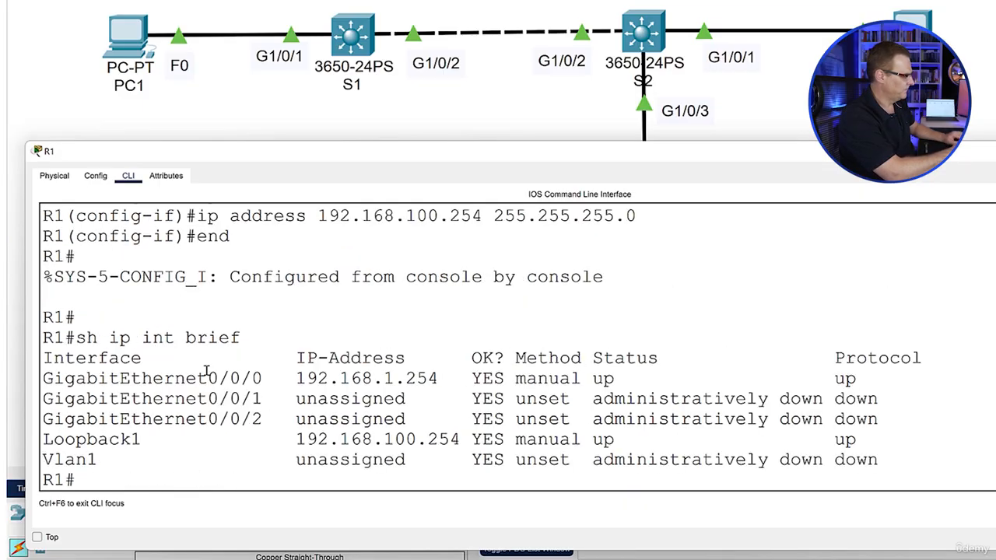
drag(148, 438, 911, 436)
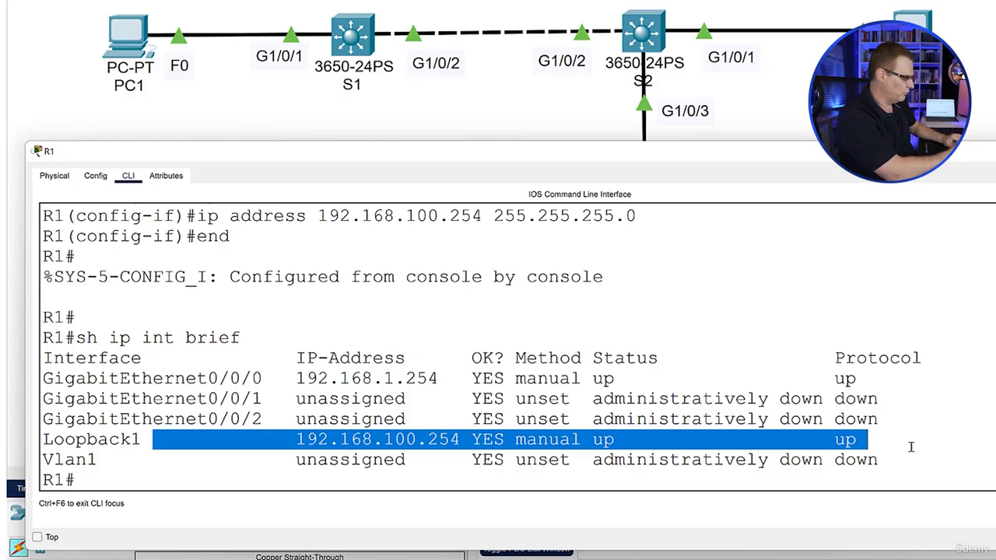
Ping the loopback address 192.168.100.254 from R1
text(ping 192)
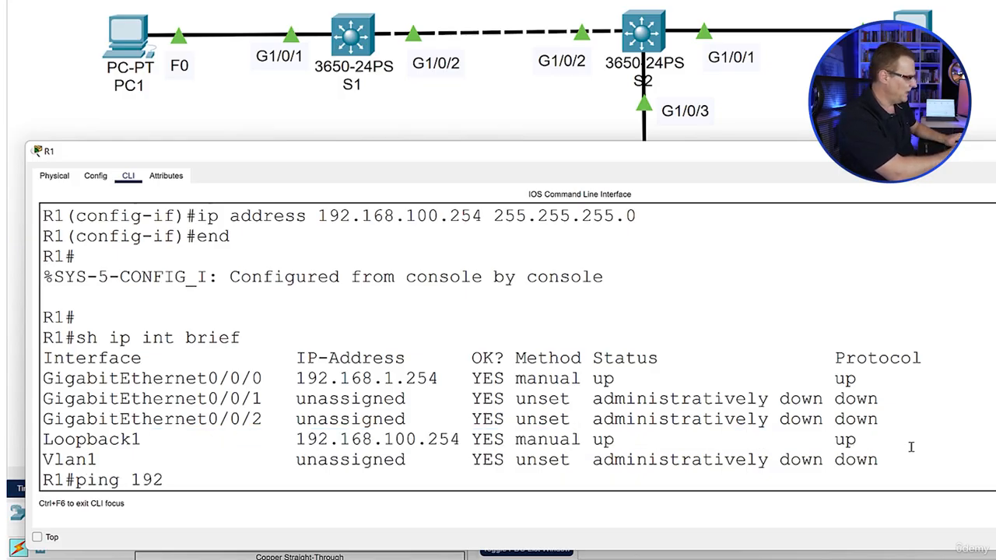
text(.168.100.254)
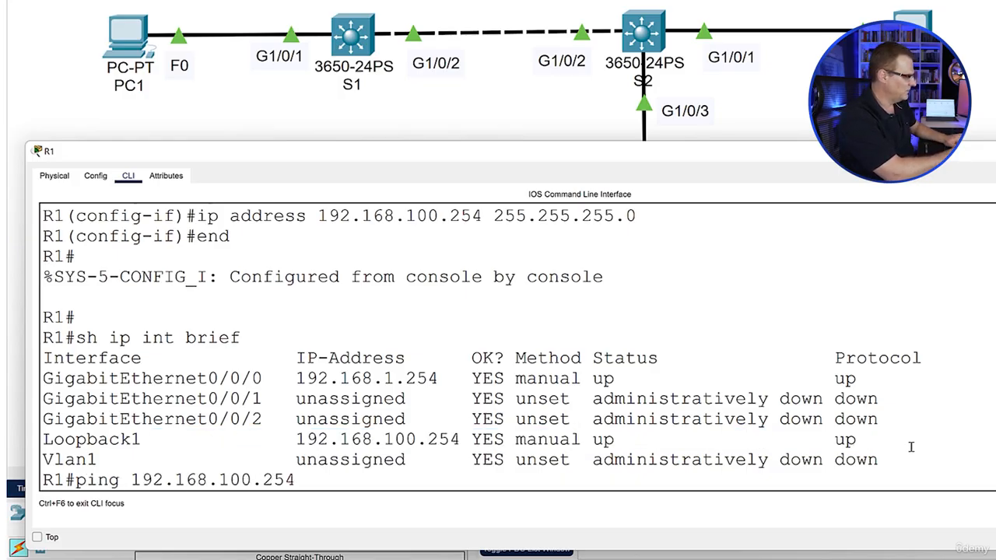
key(Return)
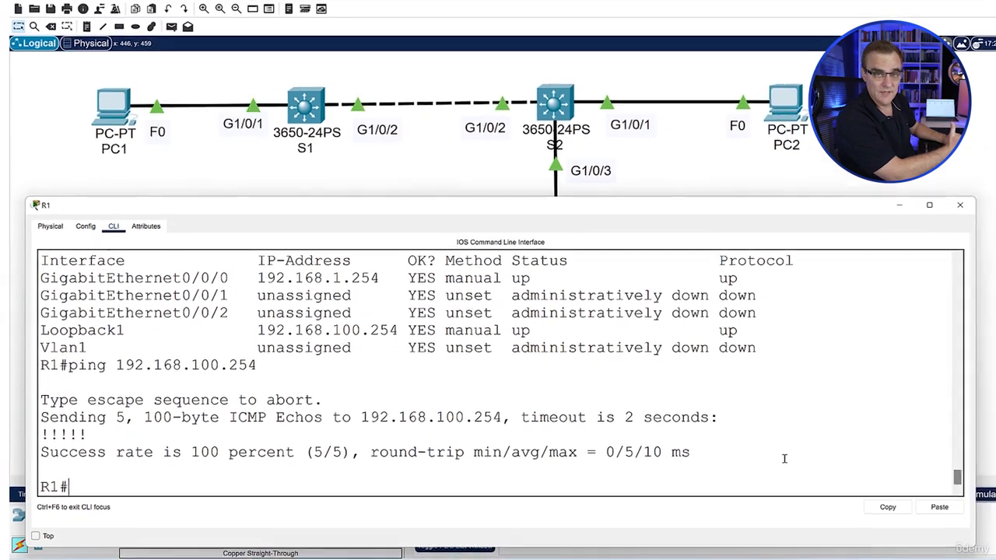
Switch to PC1's command prompt and try to ping 182.168.100.254
click(529, 127)
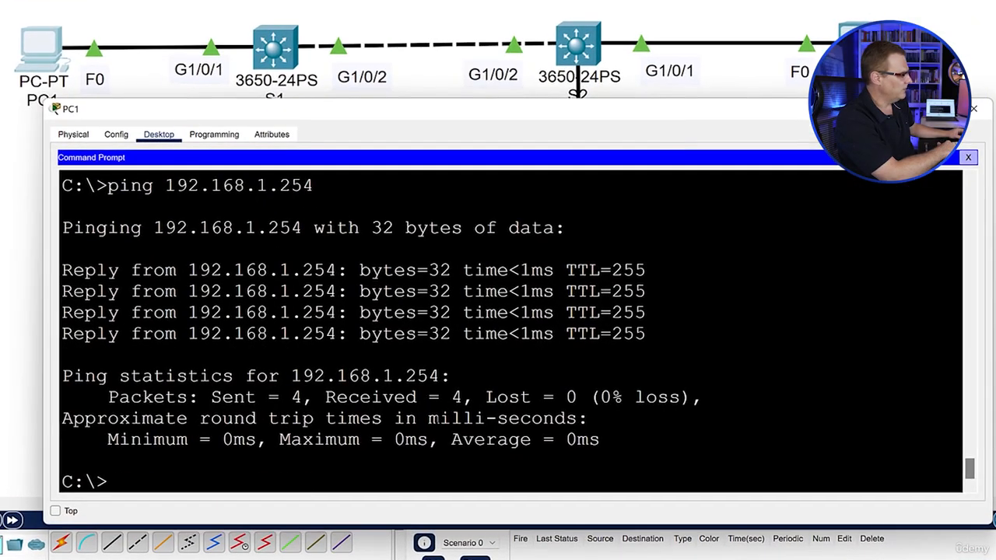
key(Up)
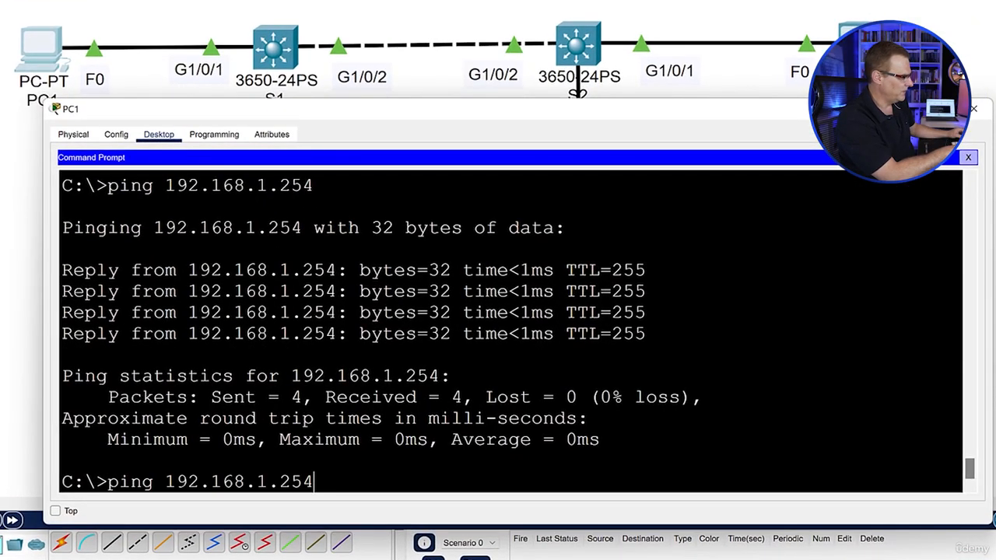
key(Return)
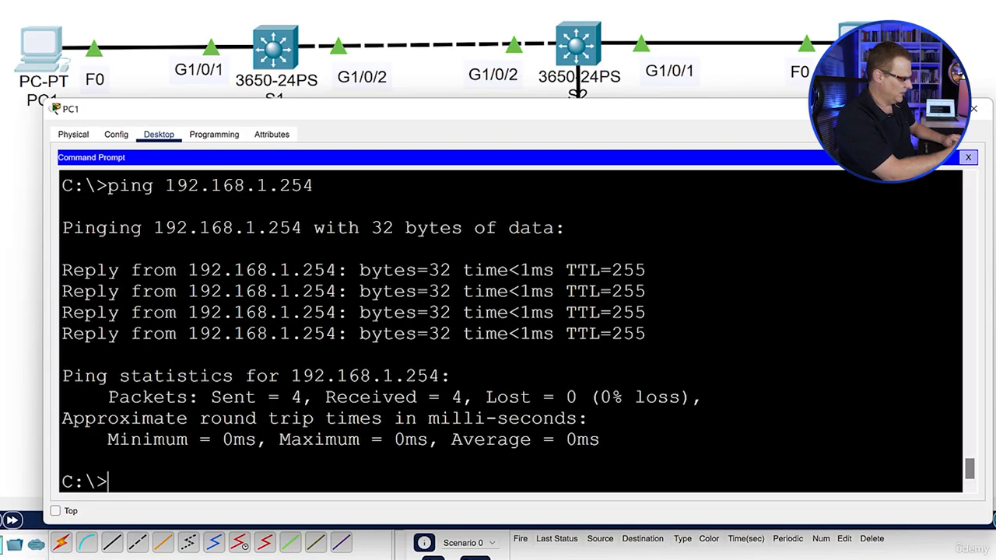
text(ping 182.168.100.254)
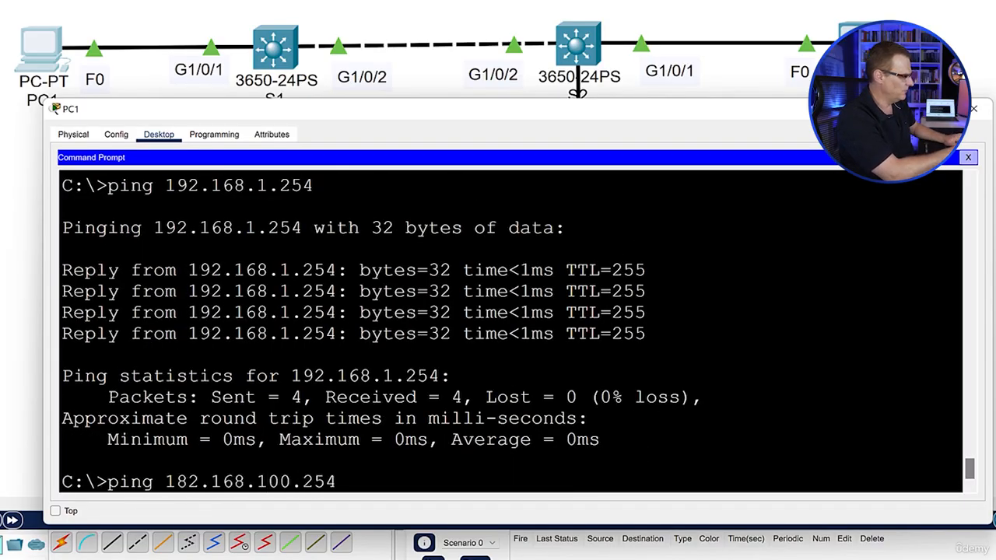
key(Return)
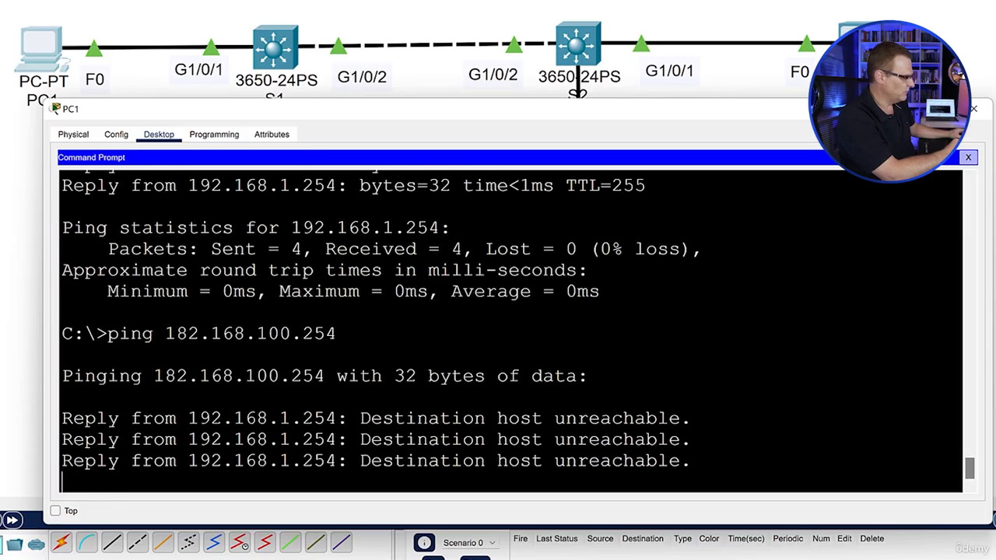
Switch back to R1's command line and check the IP address of Loopback1 in the interface summary
mouse_move(900, 551)
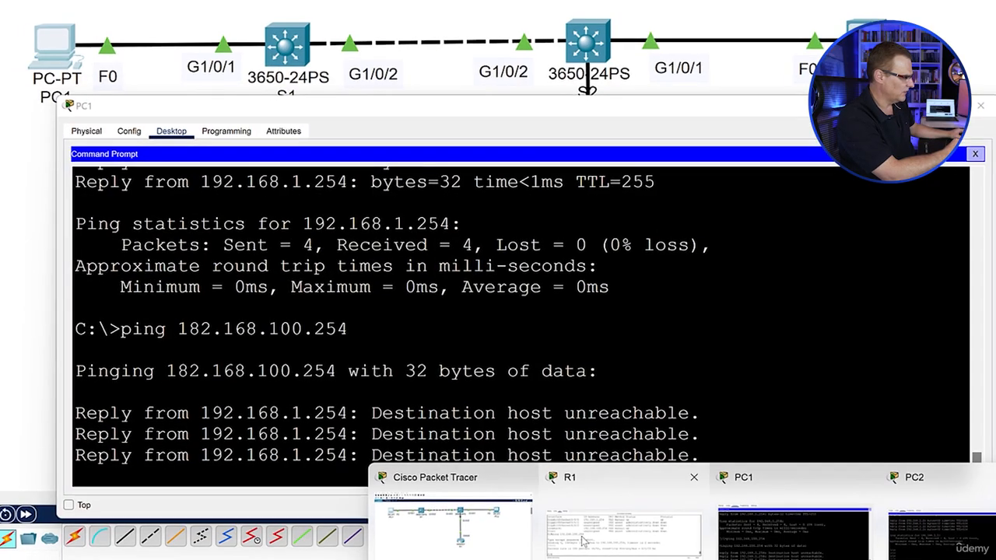
click(579, 543)
drag(285, 290, 531, 290)
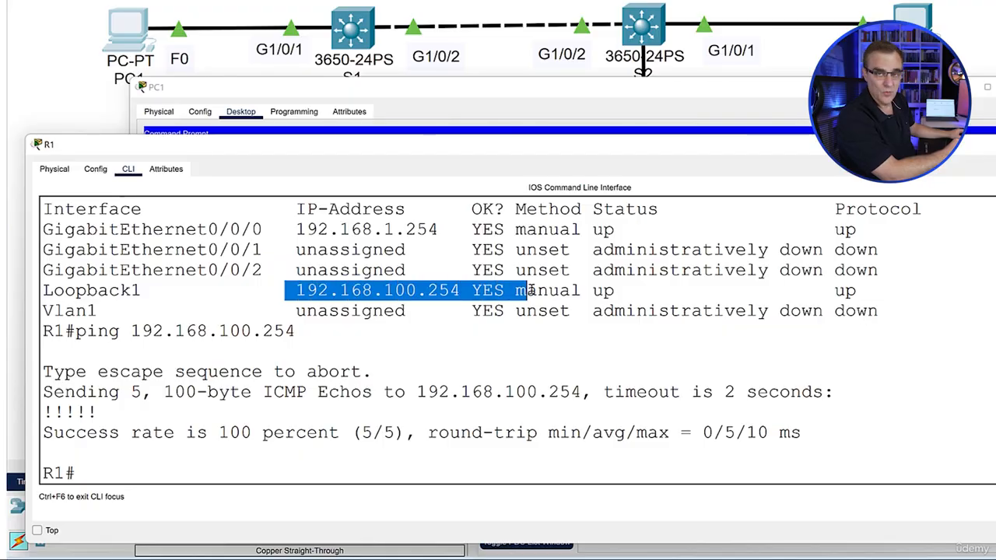
Switch to PC1's command prompt and ping the corrected loopback address 192.168.100.254
click(124, 31)
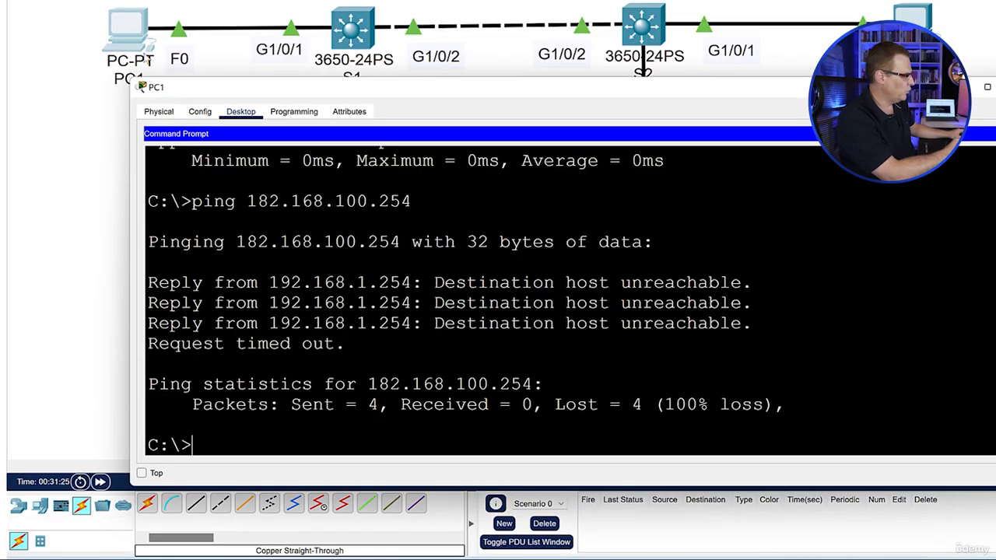
key(Up)
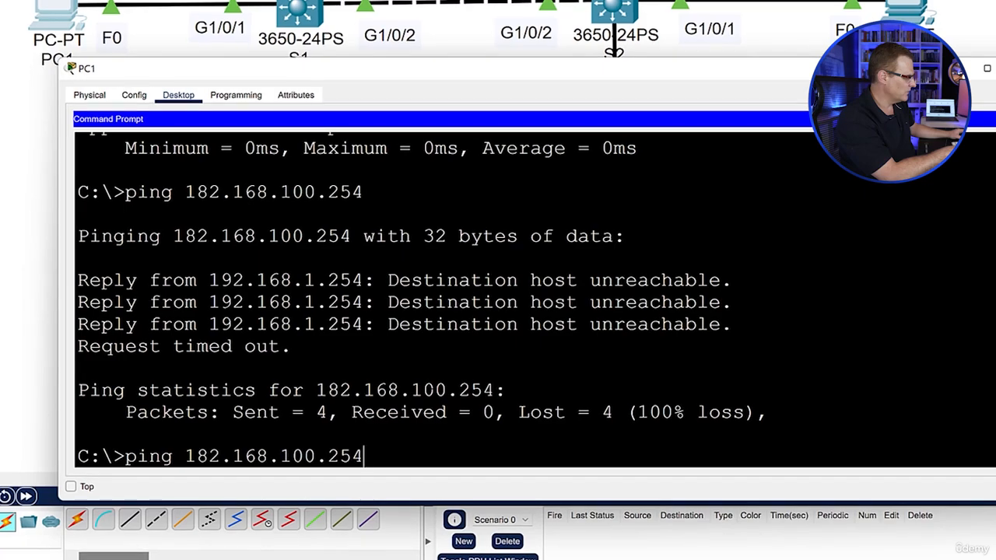
key(Left)
key(Left)
key(Left)
key(Left)
key(Left)
key(Left)
key(Left)
key(Left)
key(Left)
key(Left)
key(Left)
key(Left)
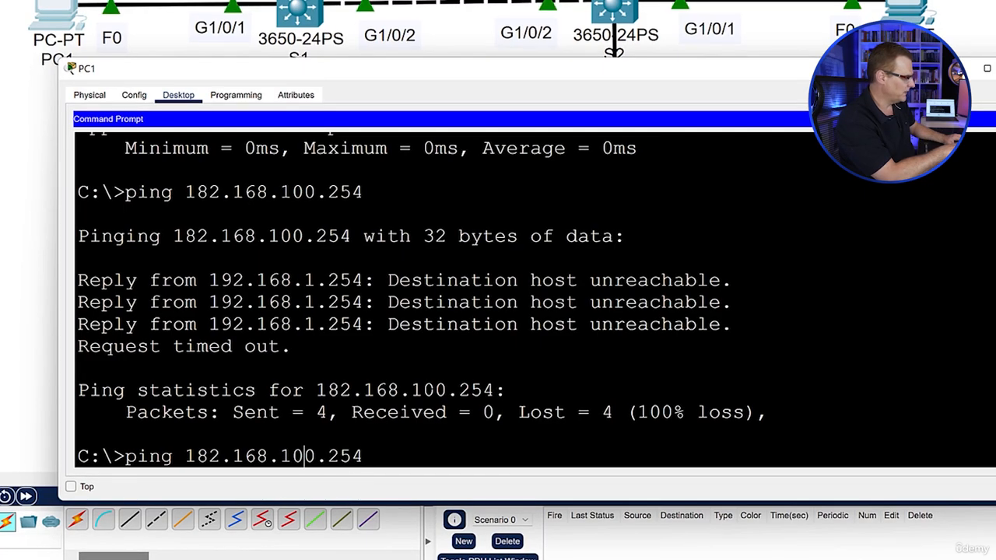
key(BackSpace)
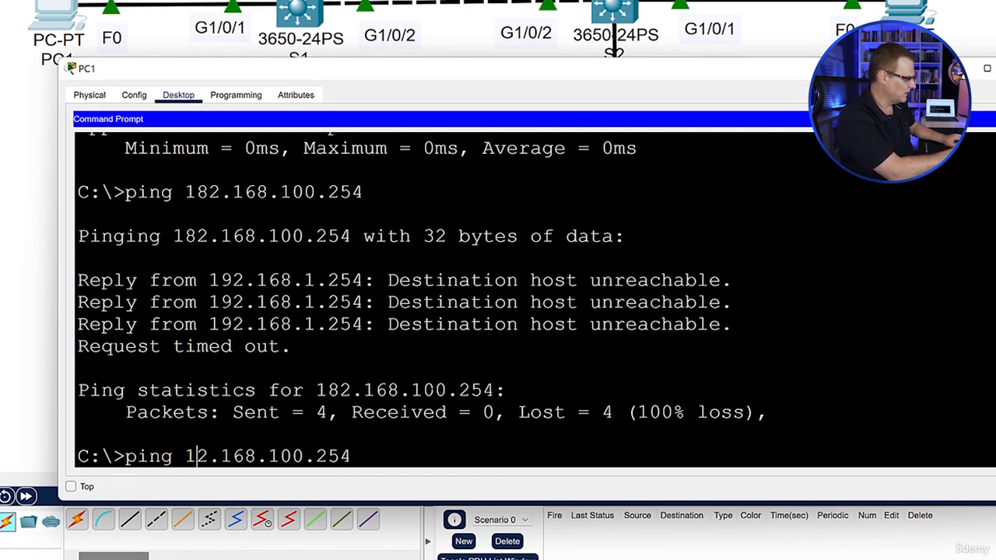
text(9)
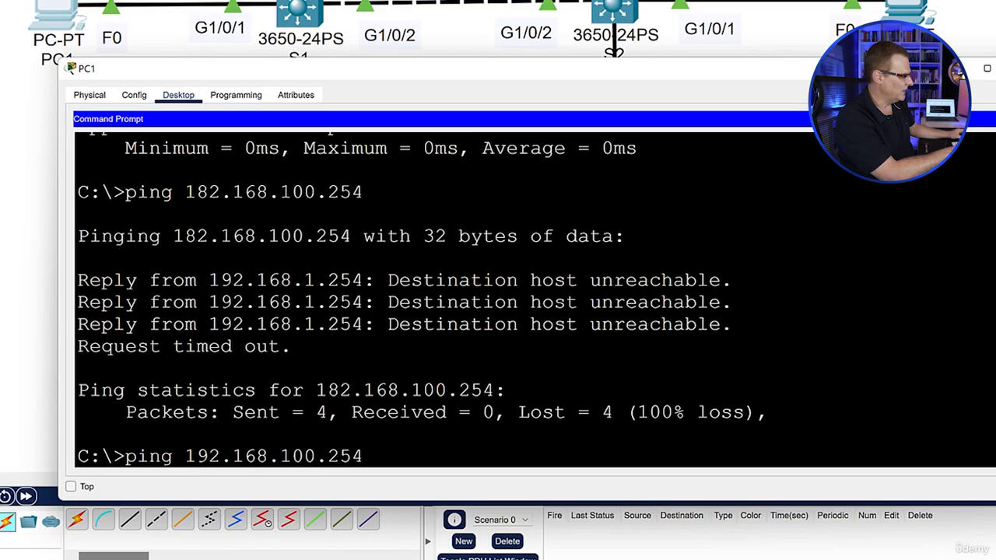
key(Return)
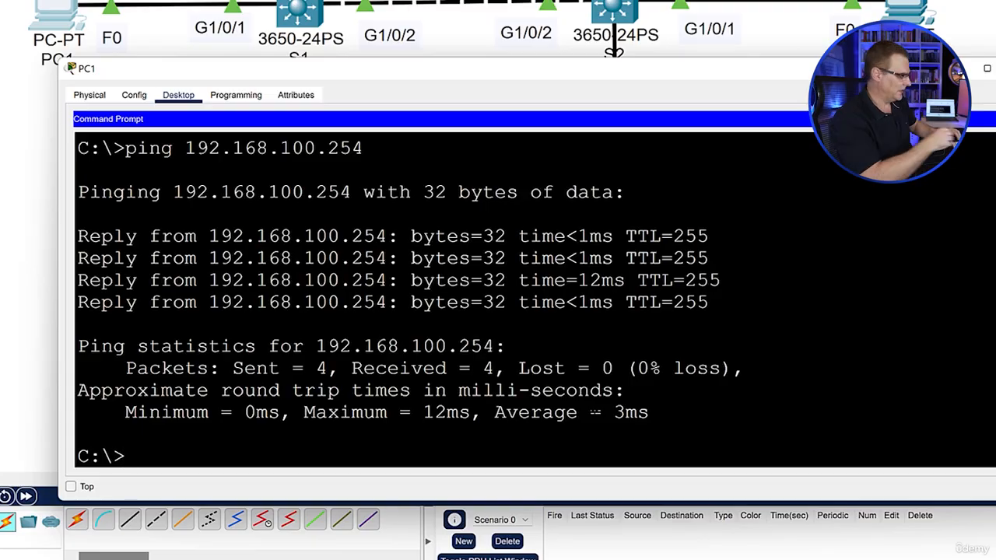
Display PC1's IP configuration with ipconfig and examine the network and host portions of its IPv4 address against the subnet mask
text(ipconfig)
key(Return)
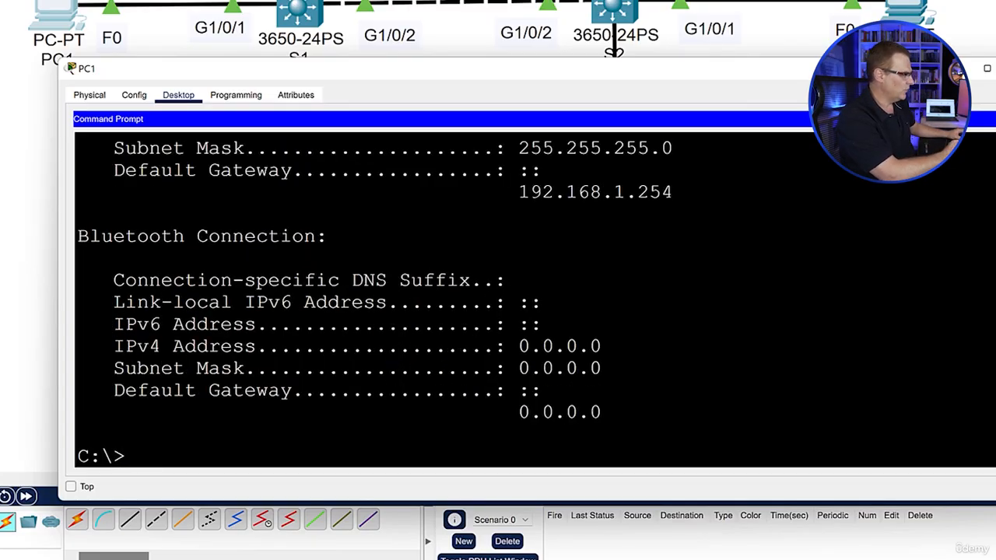
scroll(535, 300, up, 5)
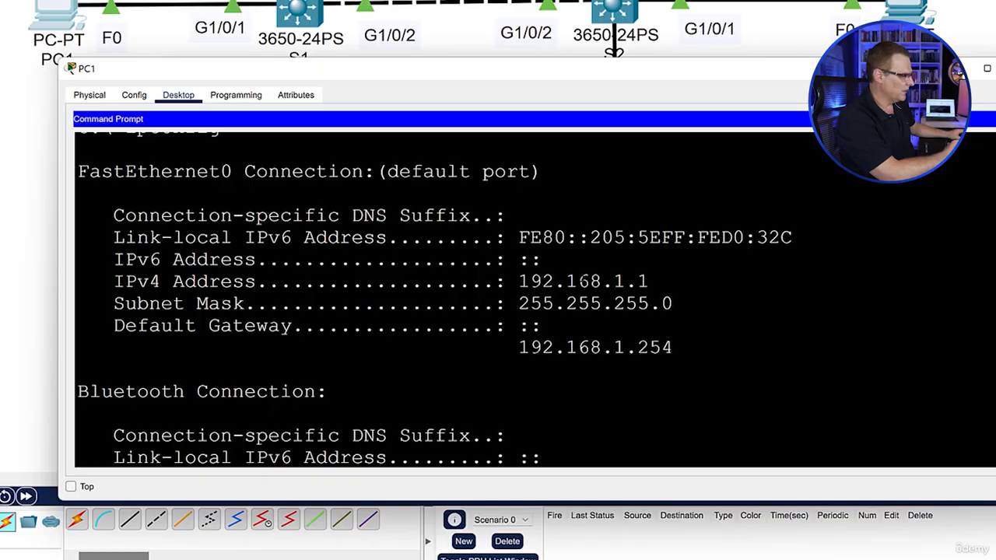
drag(519, 282, 649, 282)
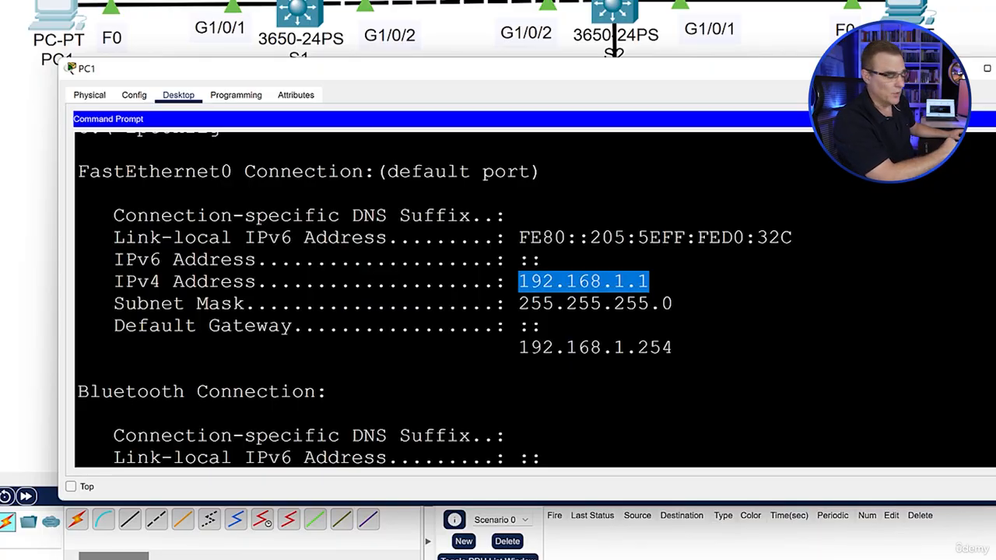
drag(519, 281, 625, 282)
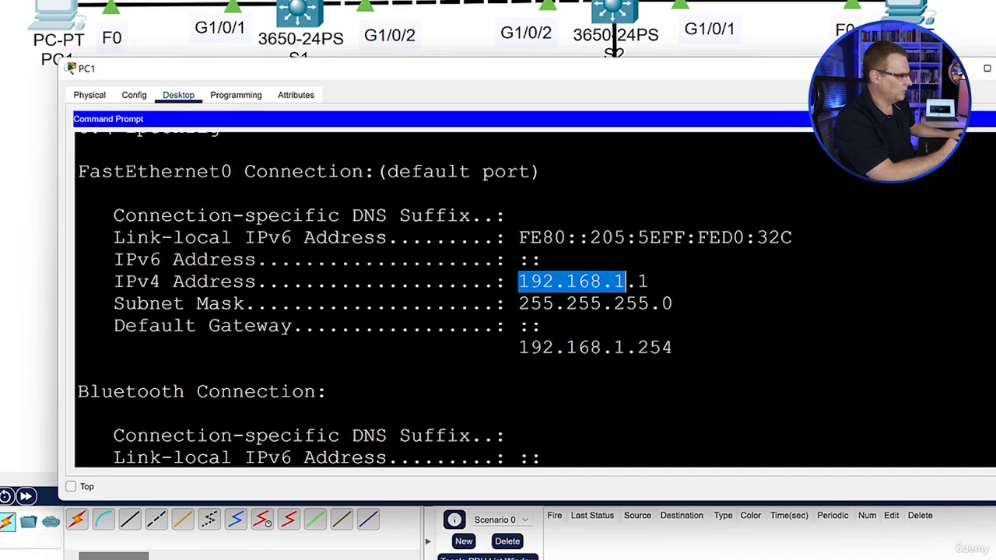
drag(519, 303, 649, 303)
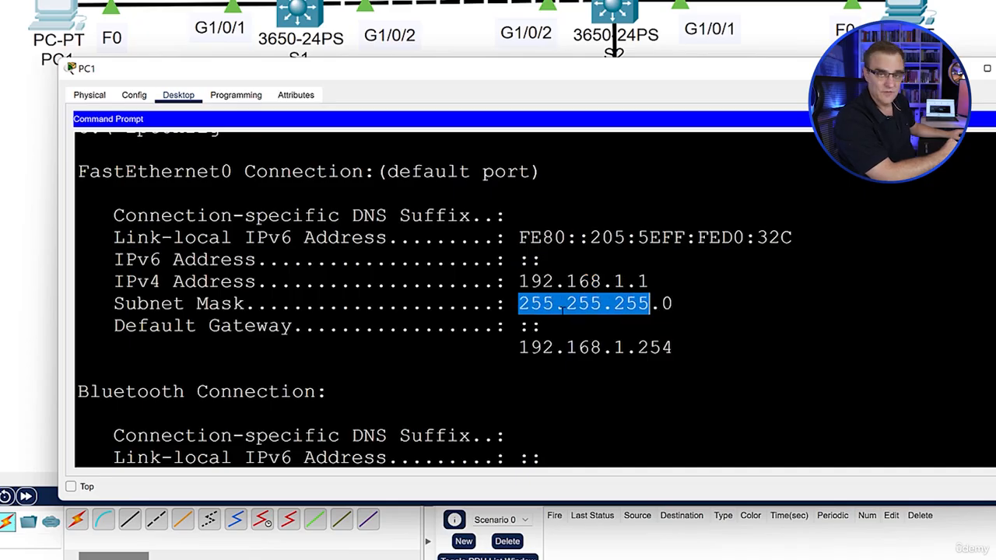
drag(519, 281, 649, 282)
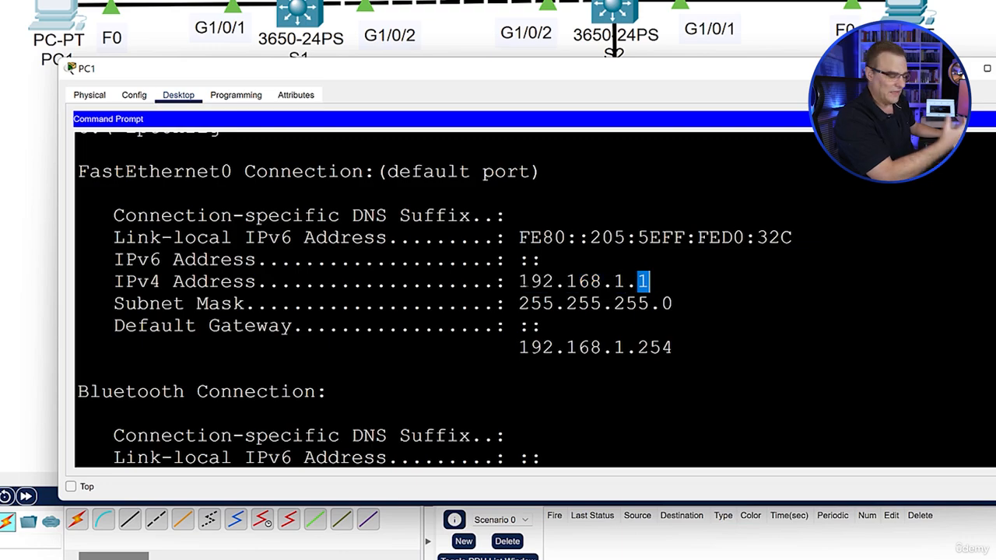
scroll(649, 281, down, 5)
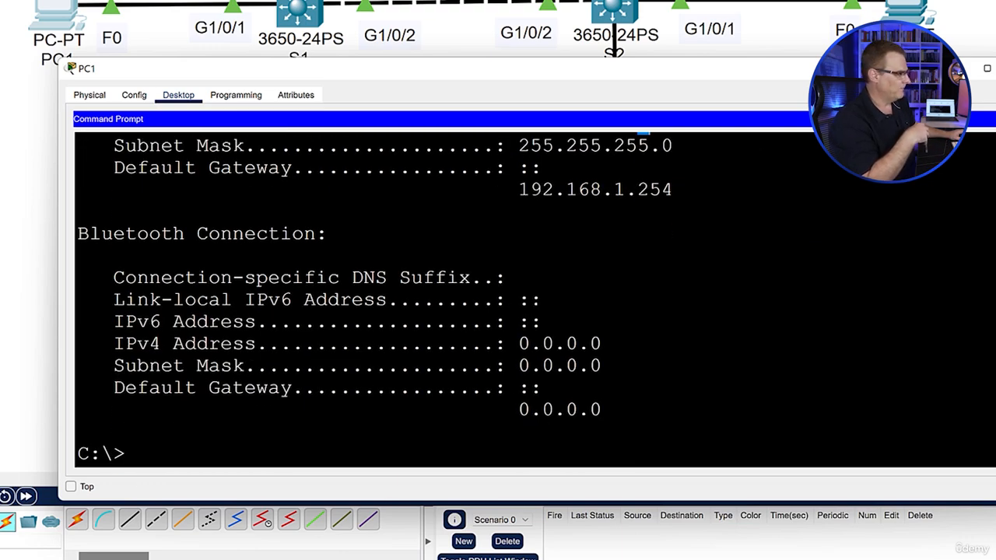
Recall the ping command for 192.168.100.254 on PC1 and examine the network part of the destination address
text(ipconfig)
key(Up)
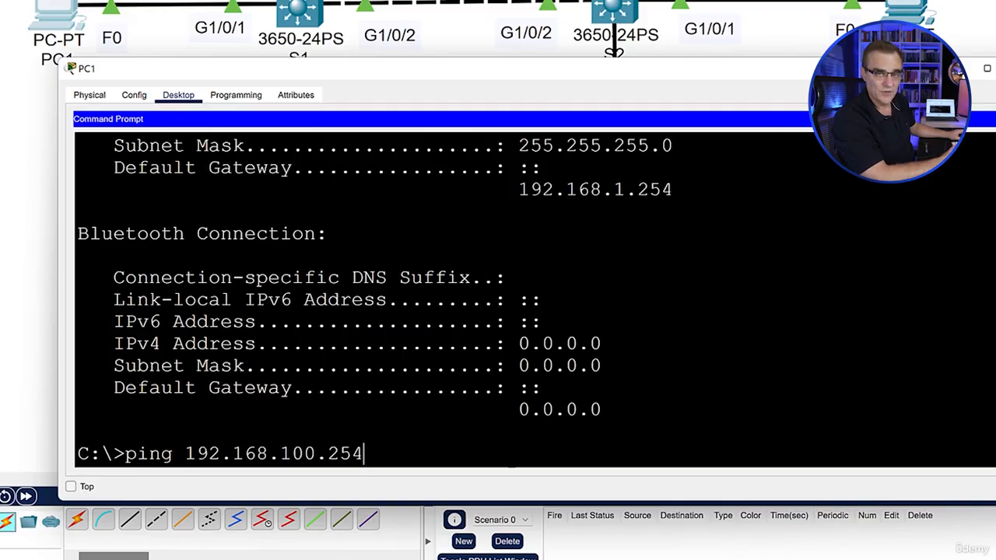
drag(268, 453, 316, 452)
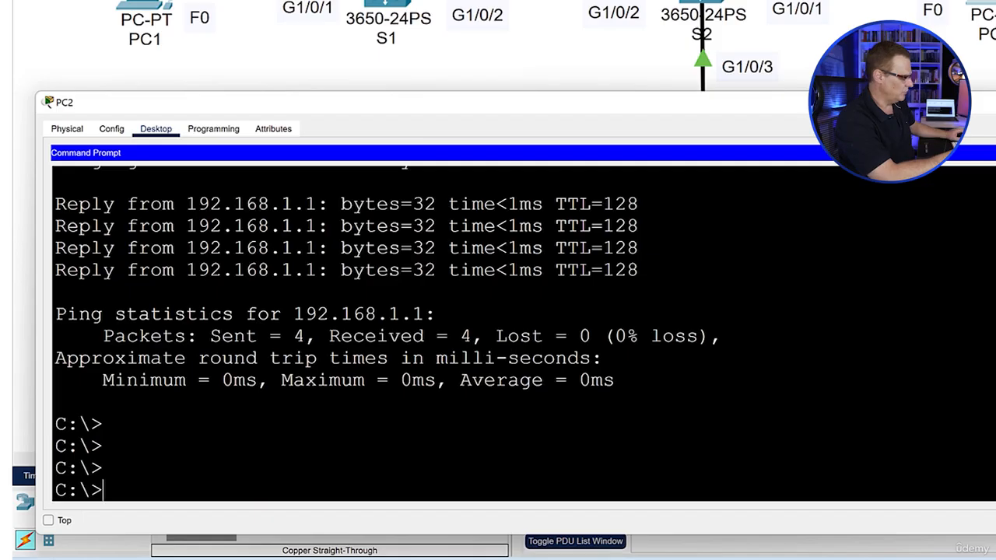
Ping the gateway address 192.168.1.254 from PC2's command prompt
text(ping 192.168.)
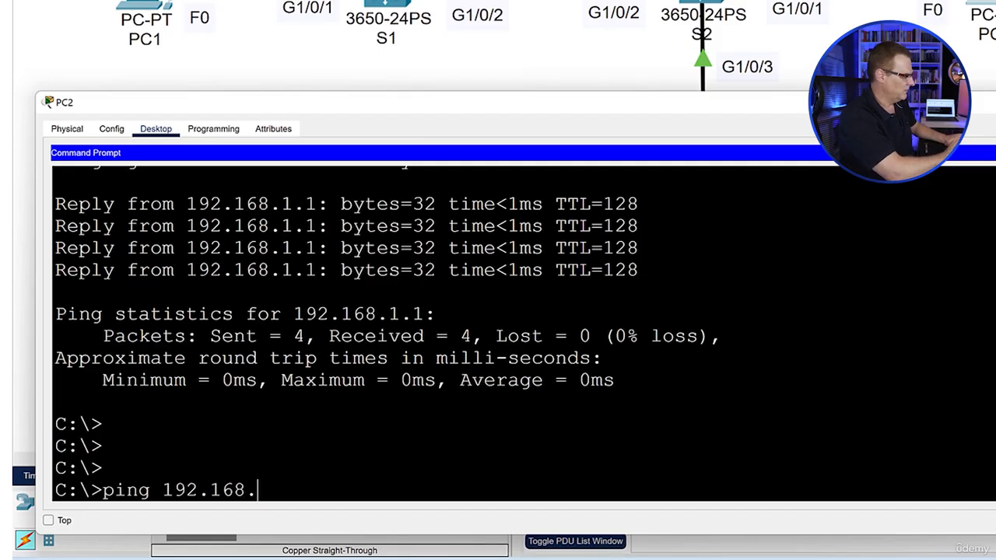
text(1.254)
key(Return)
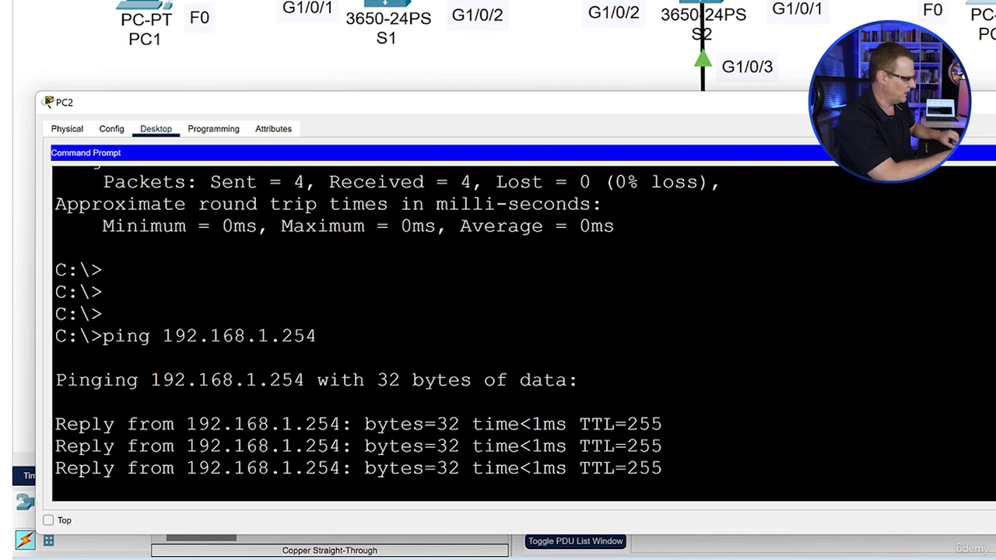
Try to ping the loopback address 192.168.100.254 from PC2
key(Up)
key(Left)
key(Left)
key(Left)
key(Left)
text(00)
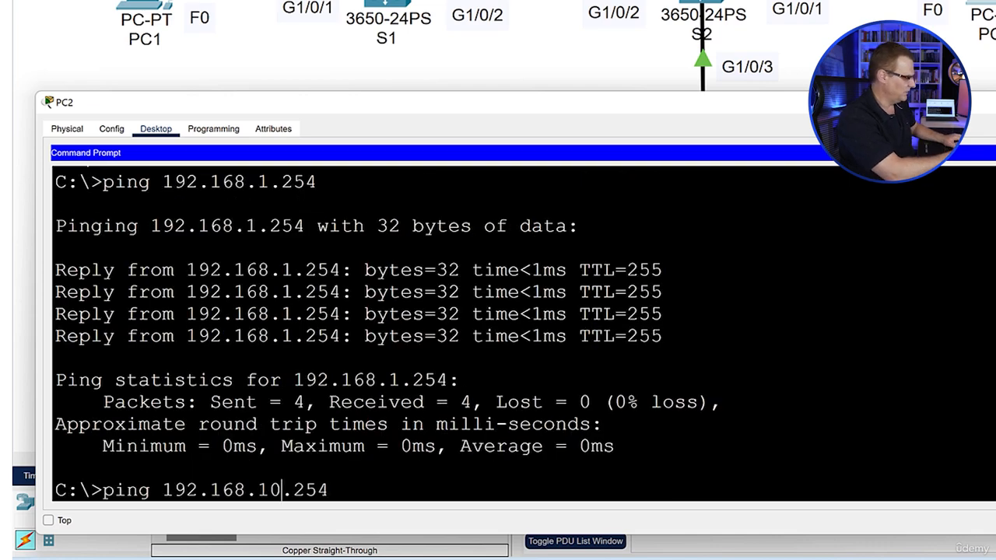
key(Return)
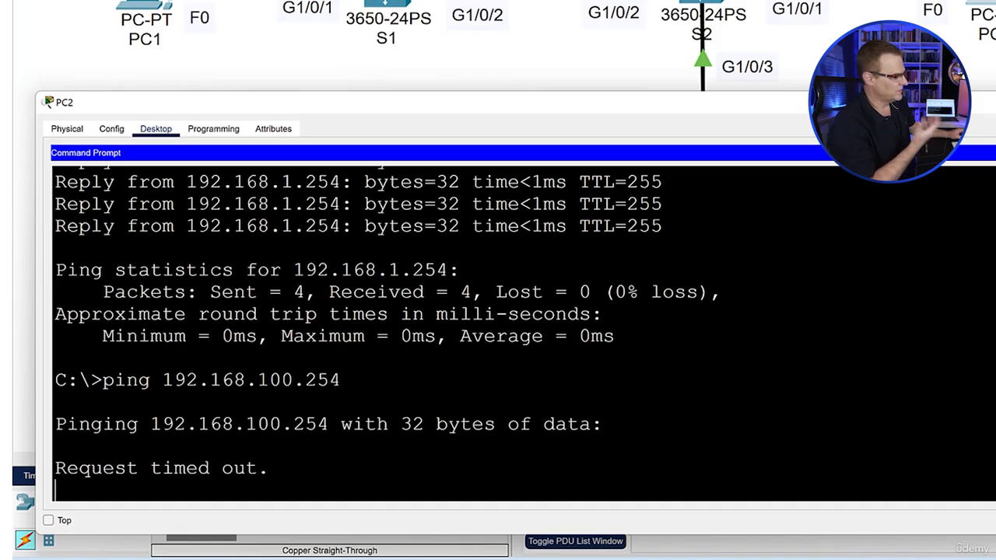
Set PC2's static IPv4 default gateway to 192.168.1.254 and ping 192.168.100.254 again from its command prompt
click(67, 128)
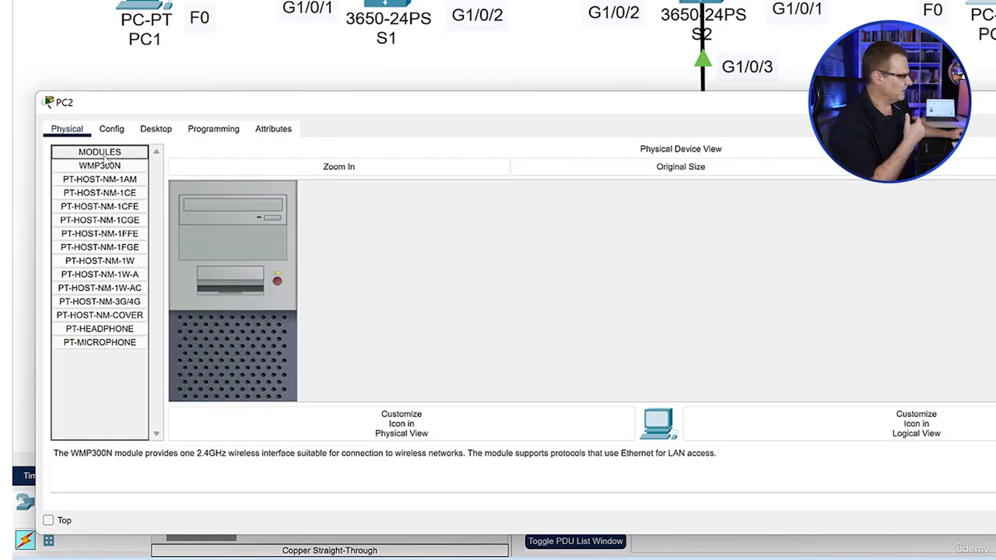
click(109, 129)
click(304, 278)
text(192.168.1.254)
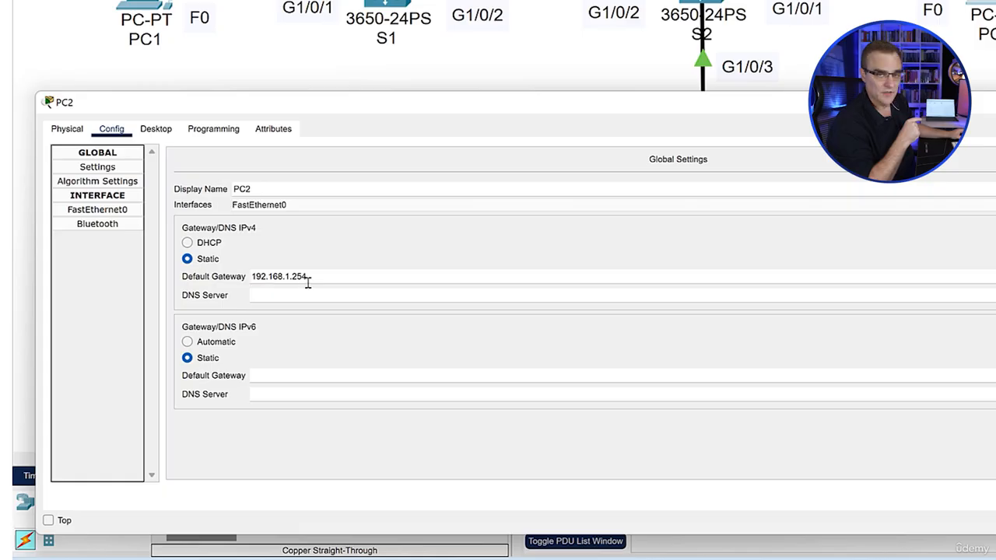
click(167, 131)
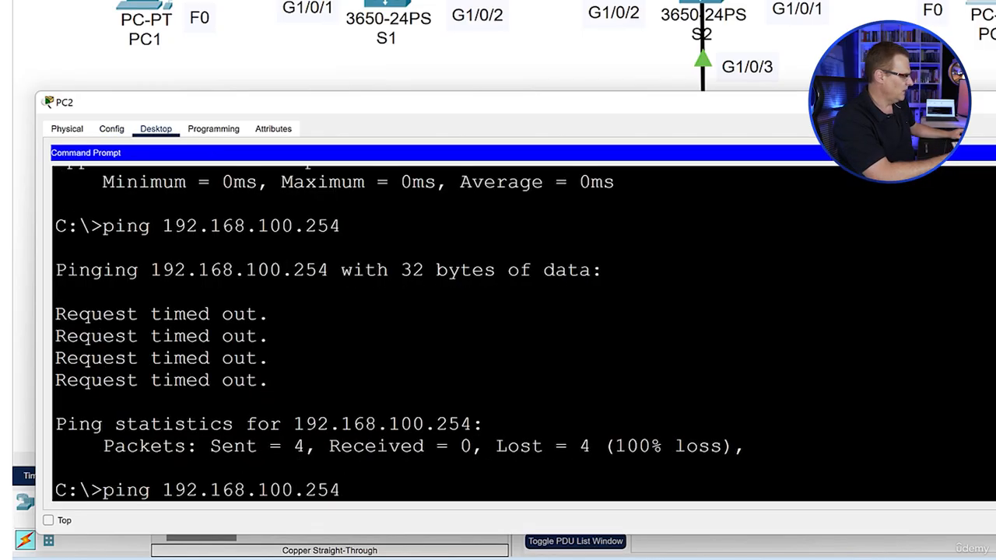
key(Return)
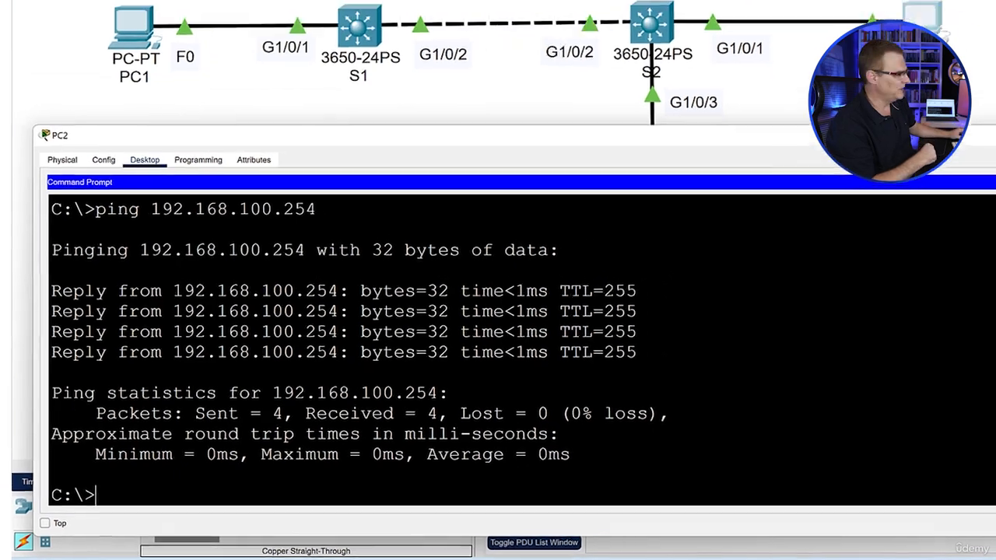
Open switch S1's command line, place its window below the row of devices and widen it across the workspace
click(299, 118)
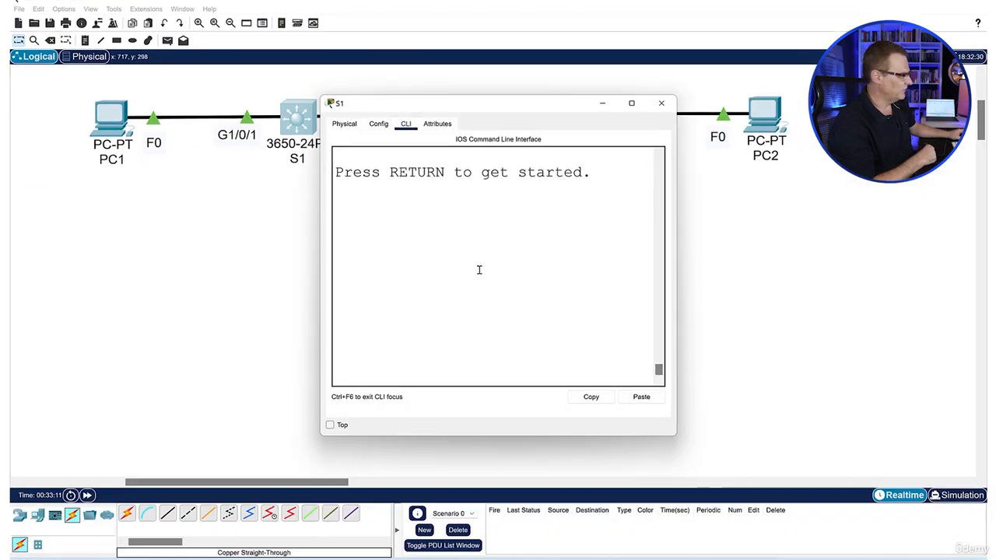
drag(560, 103, 264, 214)
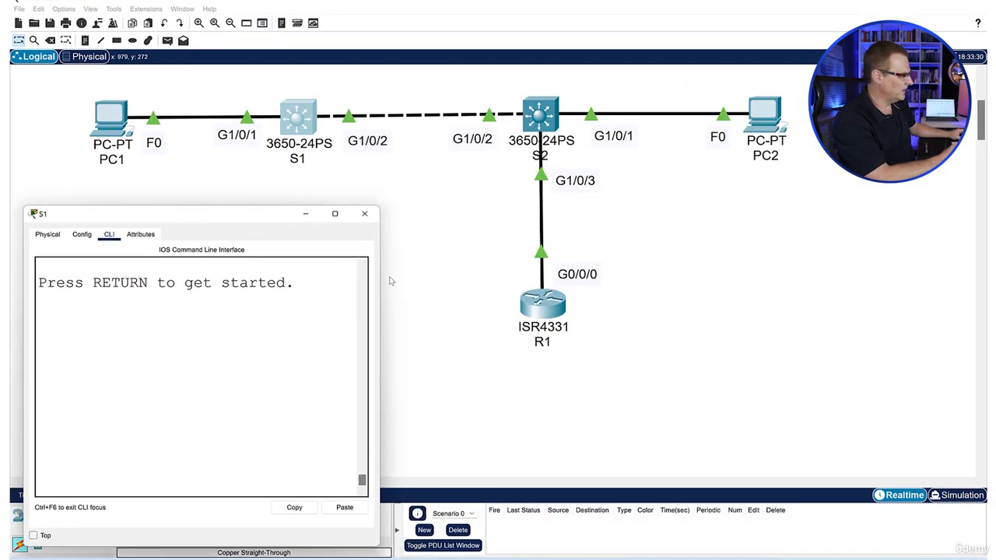
drag(379, 270, 956, 272)
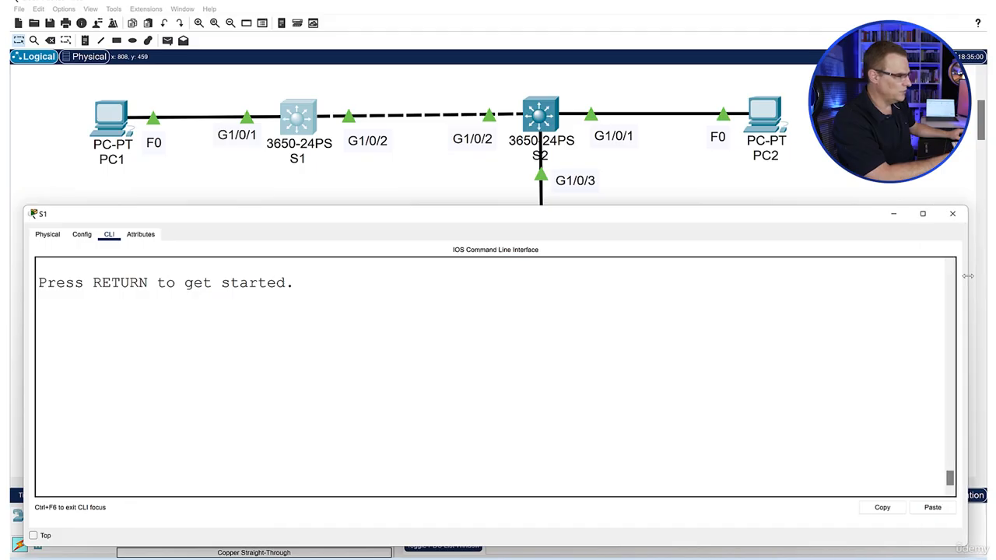
Start the console session on S1 and enter privileged mode with the enable password
key(Return)
key(Return)
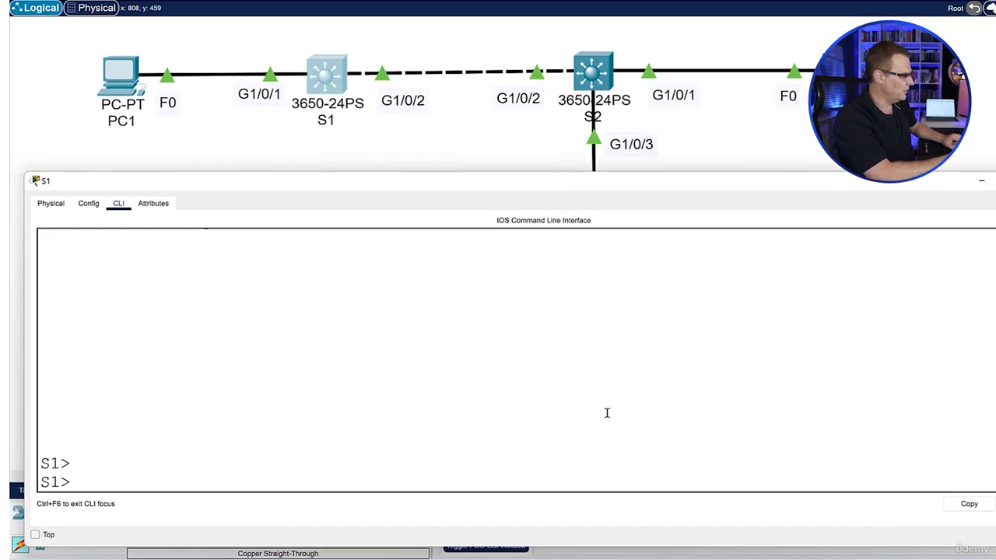
text(en)
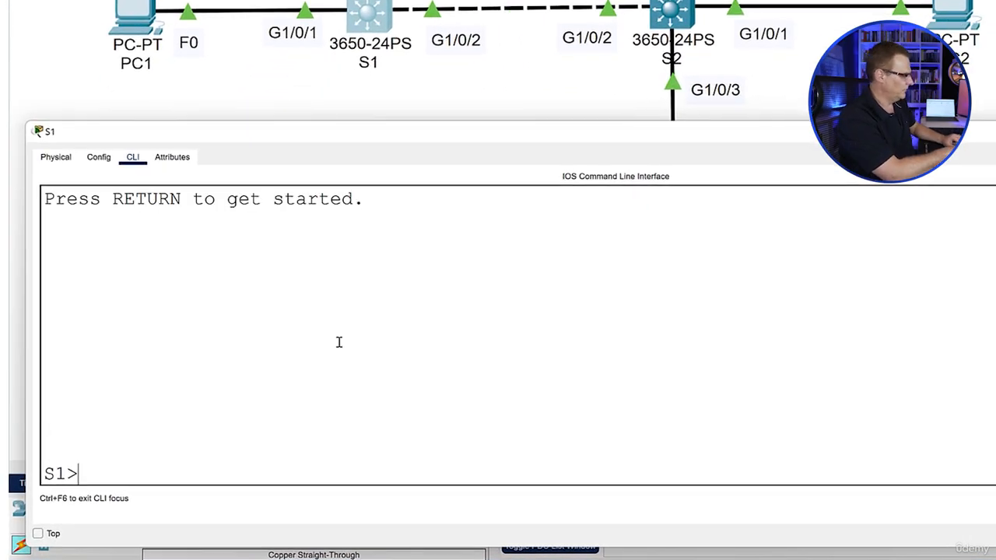
text(en)
key(Return)
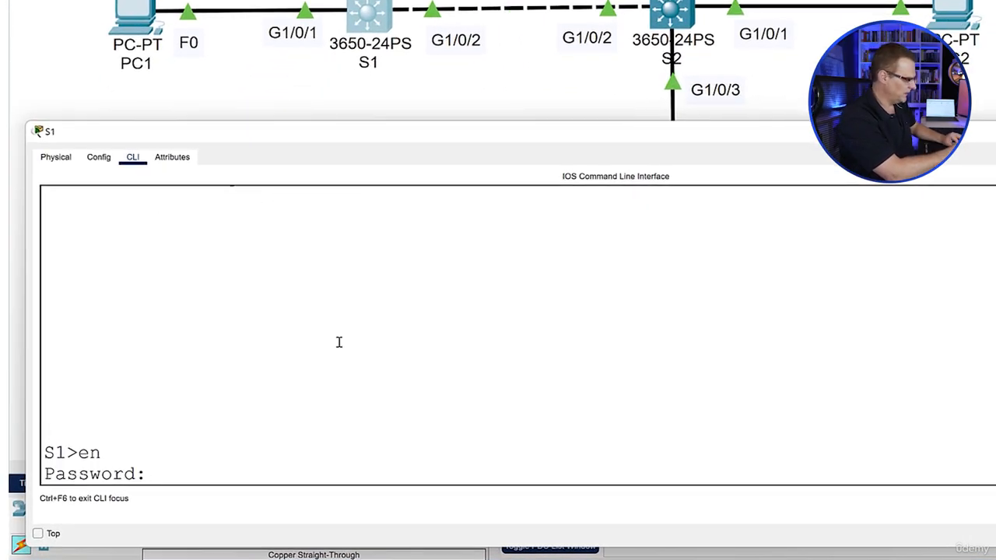
key(Return)
Ping the gateway address 192.168.1.254 from S1
text(ping 1)
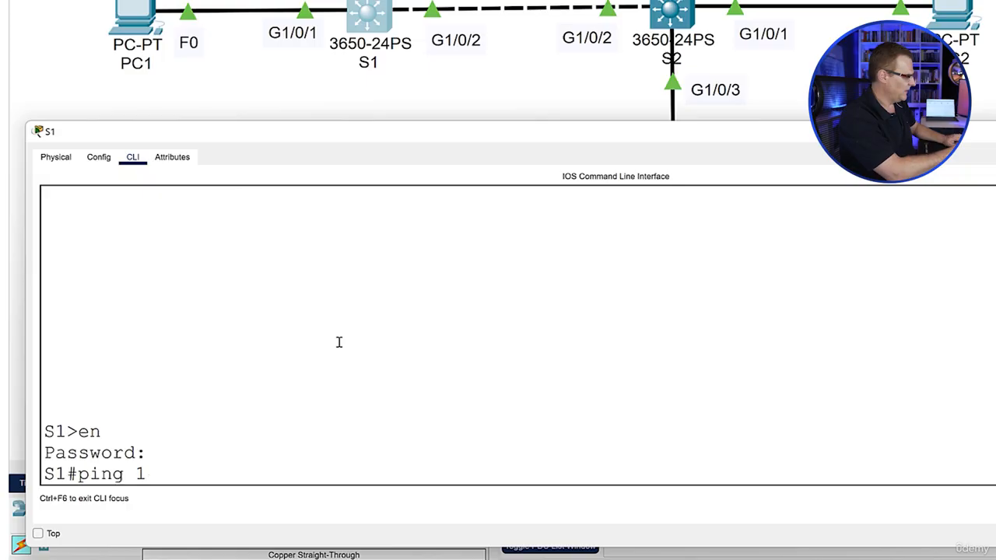
text(92.168.1.254)
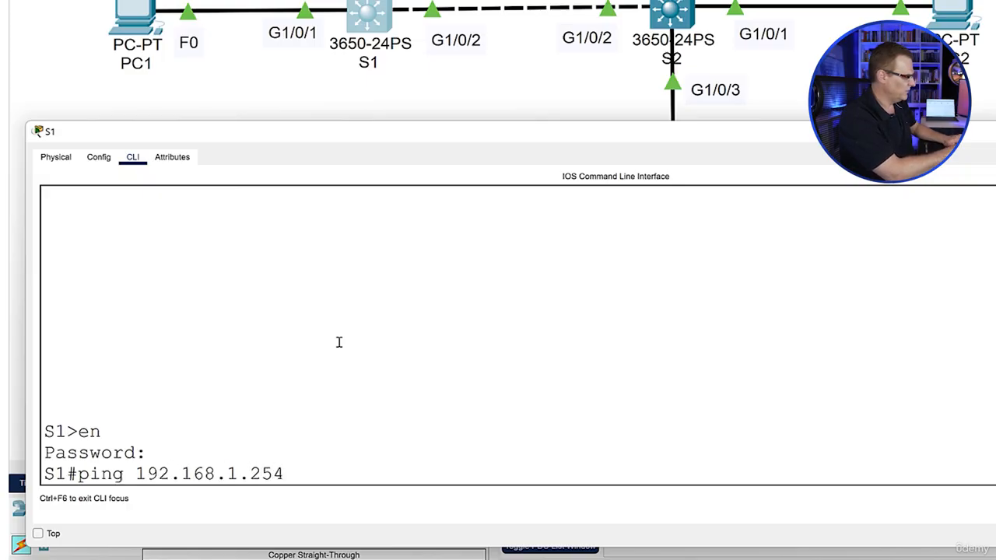
key(Return)
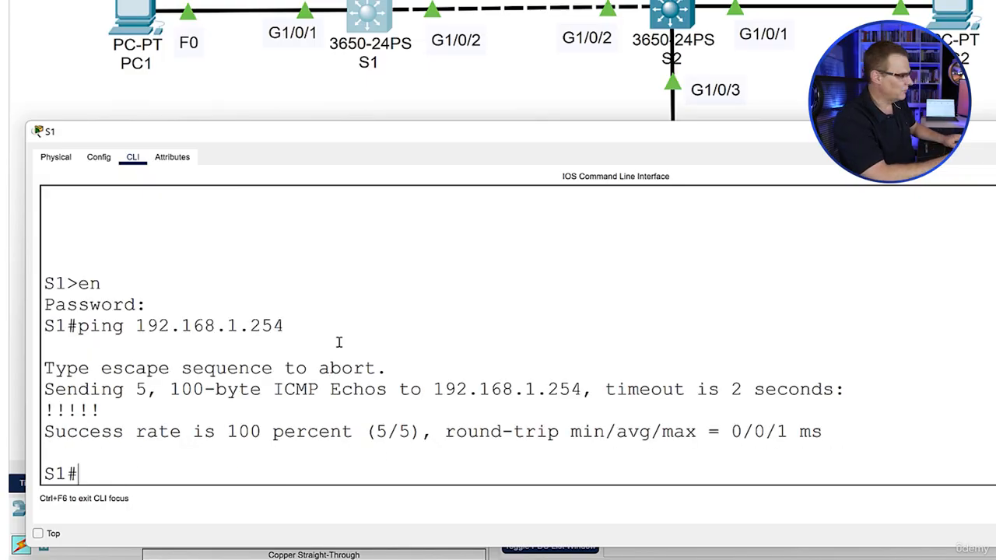
Try to ping the loopback address 192.168.100.254 from S1
key(Up)
key(Left)
key(Left)
key(Left)
key(Left)
text(00)
key(Return)
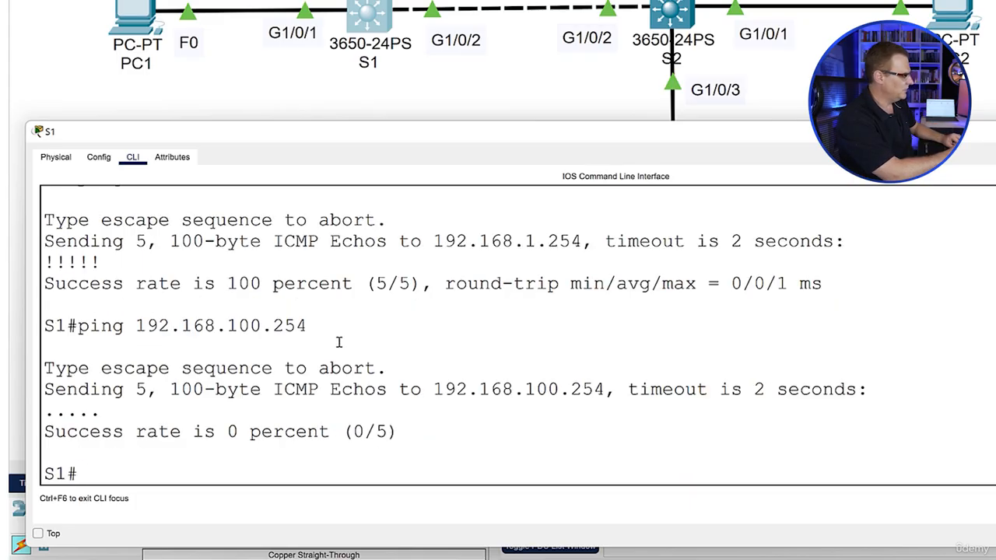
Enter global configuration mode on S1 and list the available commands that begin with "ip defa"
text(conf t)
key(Return)
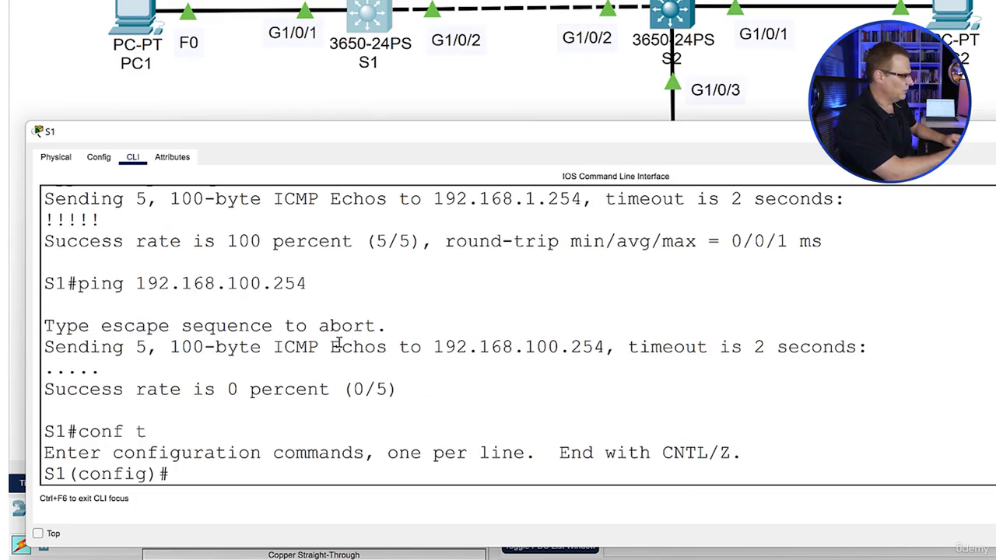
text(ip ad)
key(BackSpace)
key(BackSpace)
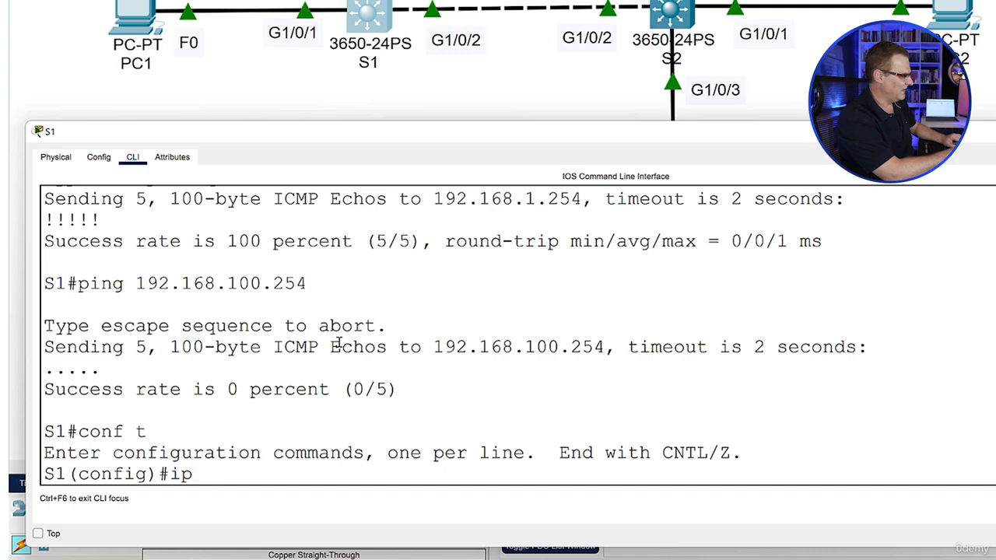
text(add)
key(BackSpace)
key(BackSpace)
key(BackSpace)
text(de)
key(Tab)
text(fa)
key(Tab)
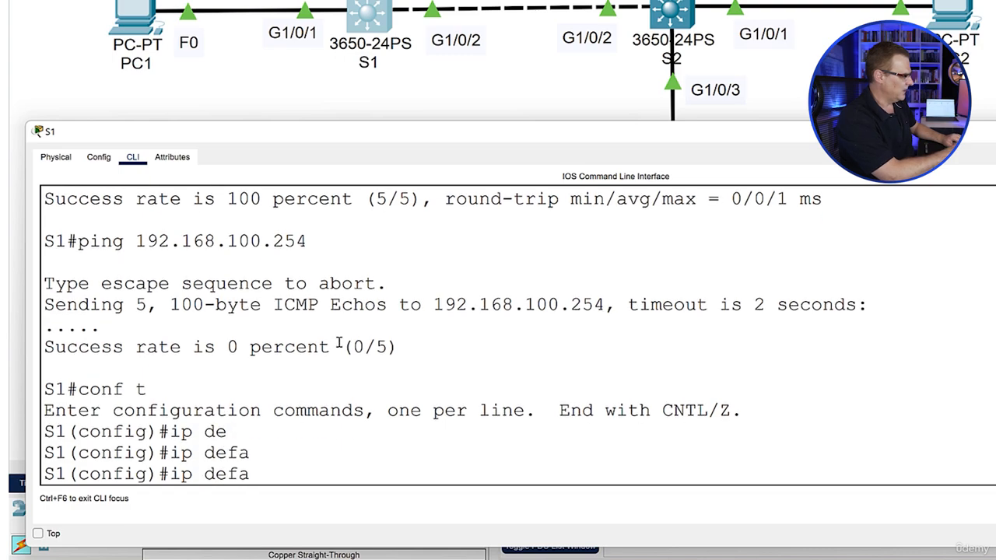
text(?)
text(ult)
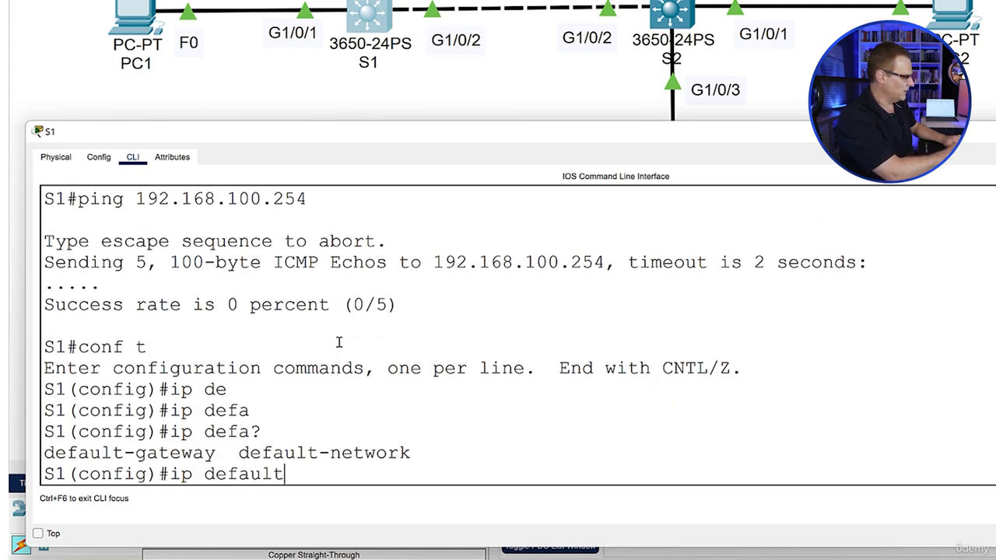
text(-g)
Set S1's default gateway to 192.168.1.254, checking the expected argument first, and exit configuration mode
key(Tab)
text(?)
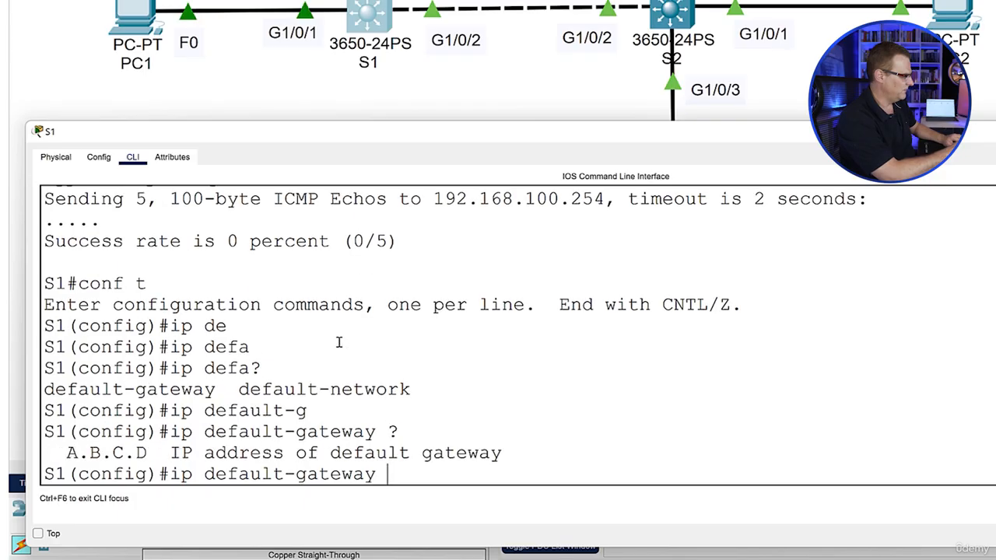
text(192.168.1.)
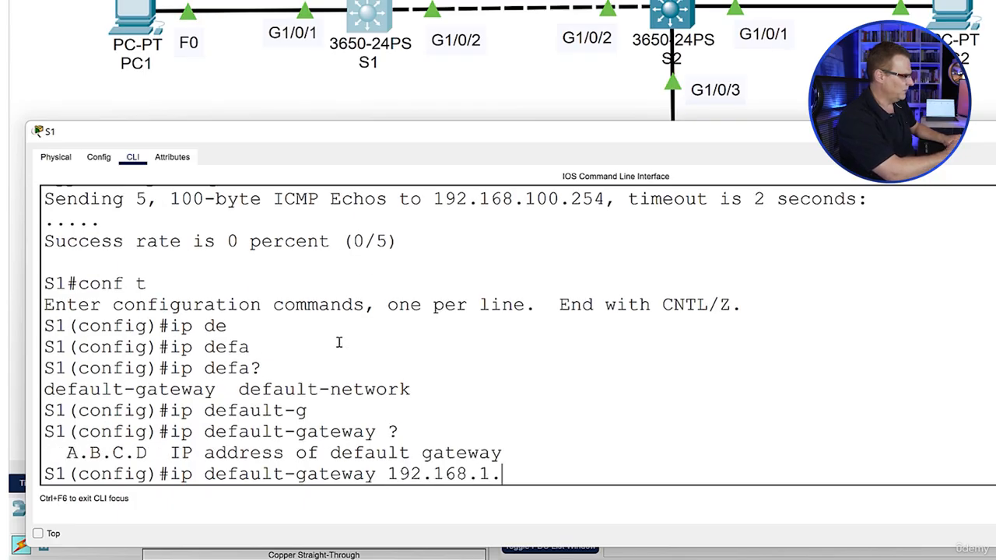
text(254)
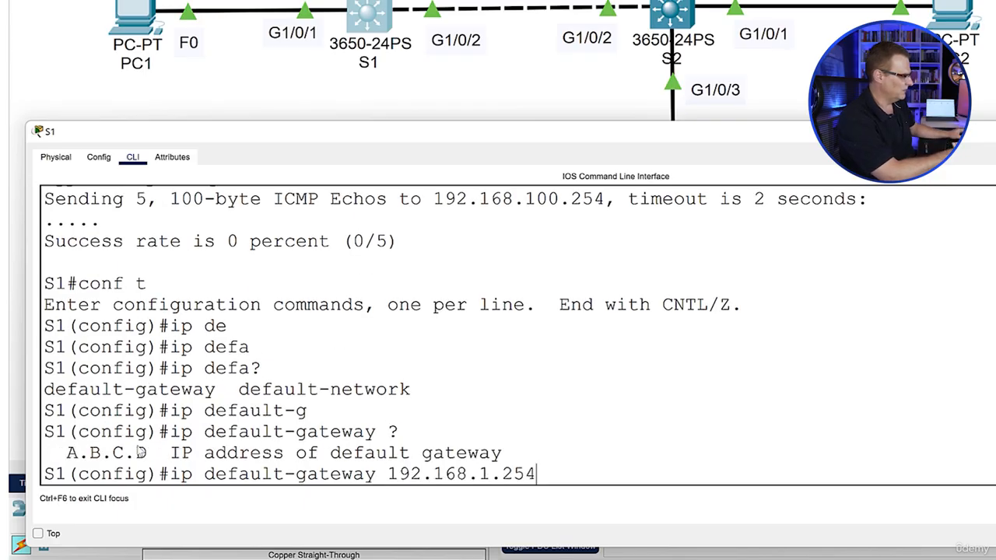
drag(62, 453, 506, 453)
click(671, 464)
key(Return)
text(end)
key(Return)
Ping the loopback address 192.168.100.254 from S1 twice, reusing the earlier ping command
key(Up)
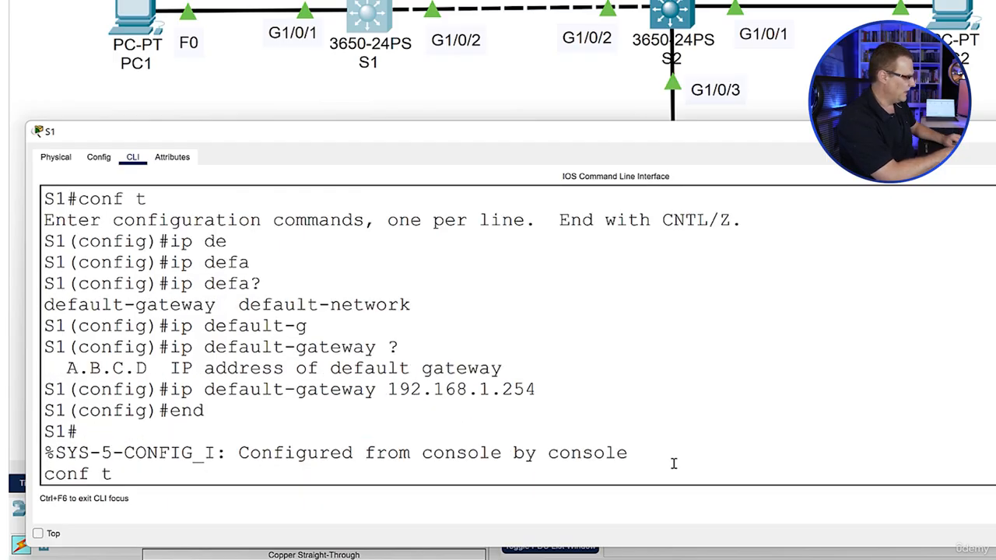
key(Up)
key(Return)
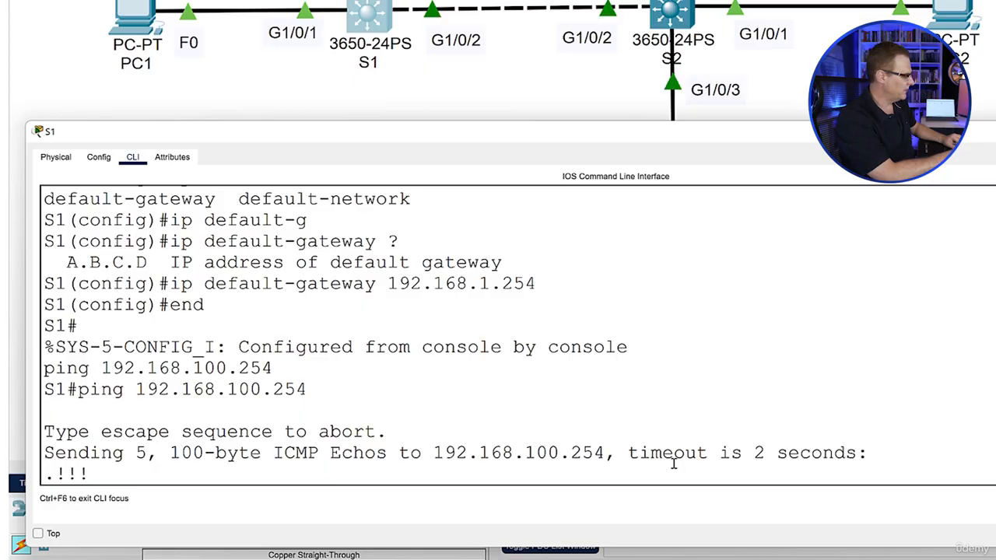
key(Up)
key(Return)
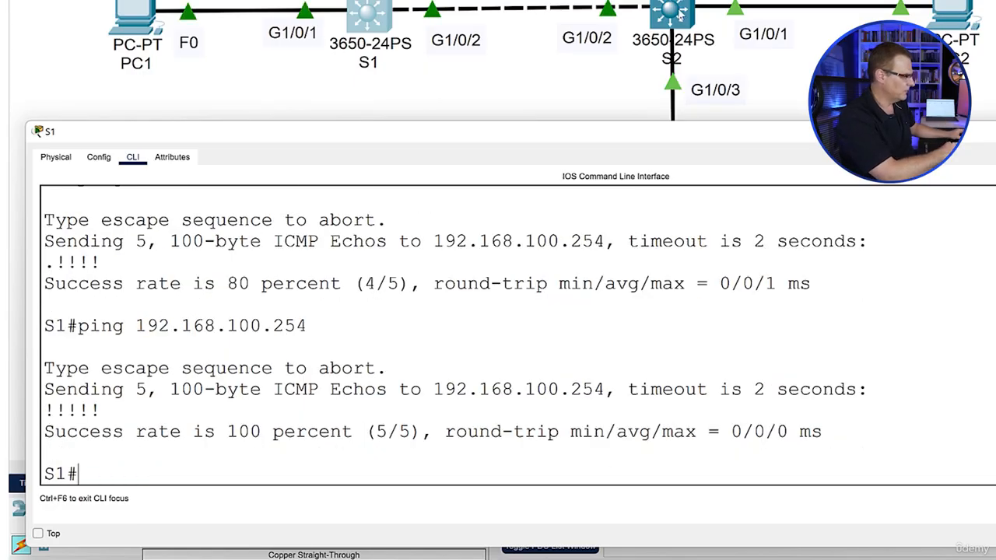
Open switch S2's command line, place its window below the row of devices and widen it across the workspace
click(679, 14)
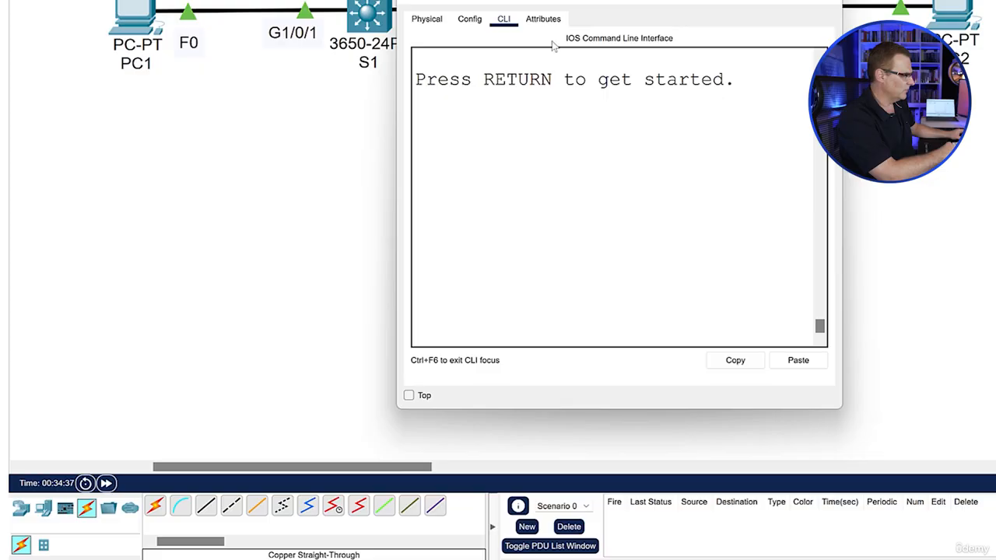
drag(610, 2, 244, 173)
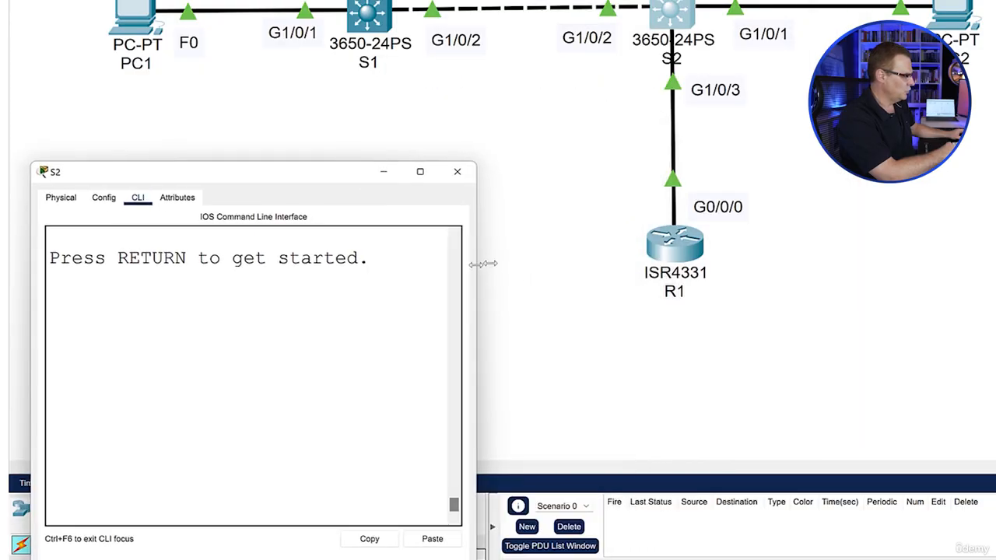
drag(482, 264, 995, 264)
Start the console session on S2 and enter privileged mode
key(Return)
key(Return)
text(en)
key(Return)
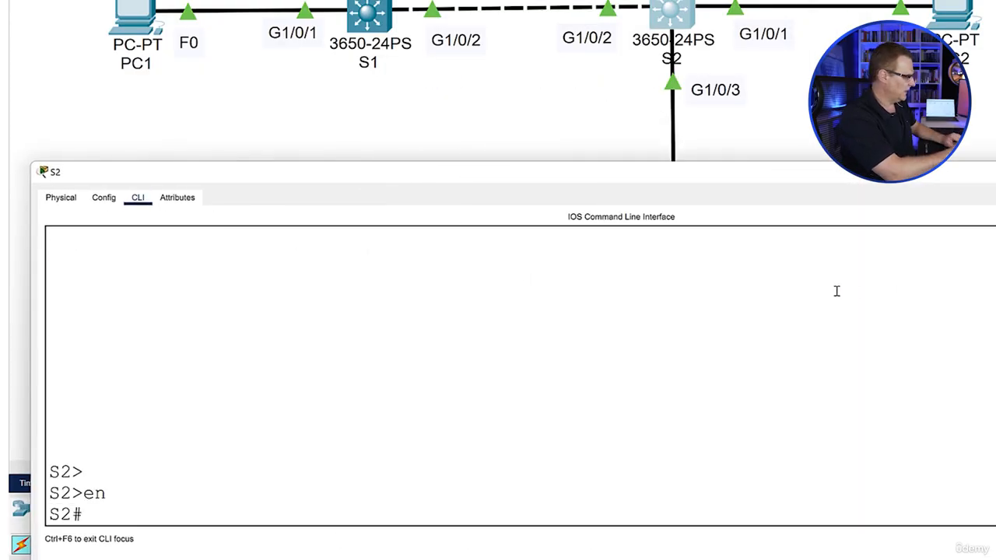
Try to ping the loopback address 192.168.100.254 from S2, and abort the ping before it completes
text(ping 192.168.100.)
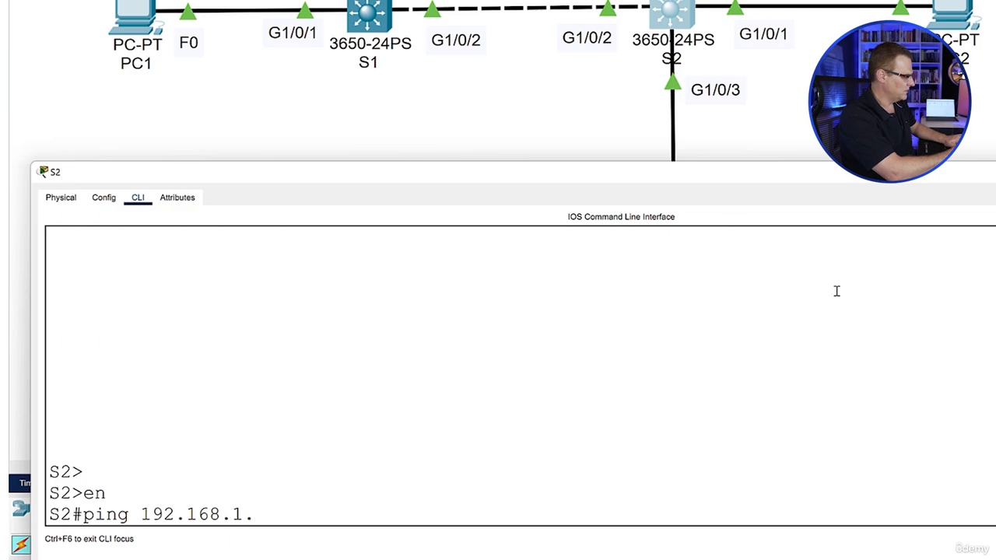
key(BackSpace)
text(00.254)
key(Return)
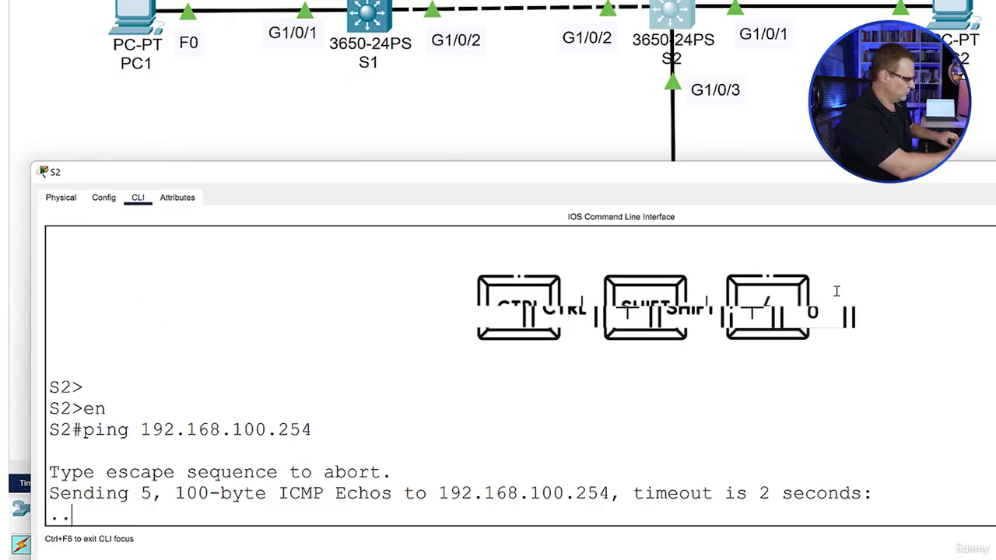
key(ctrl+shift+6)
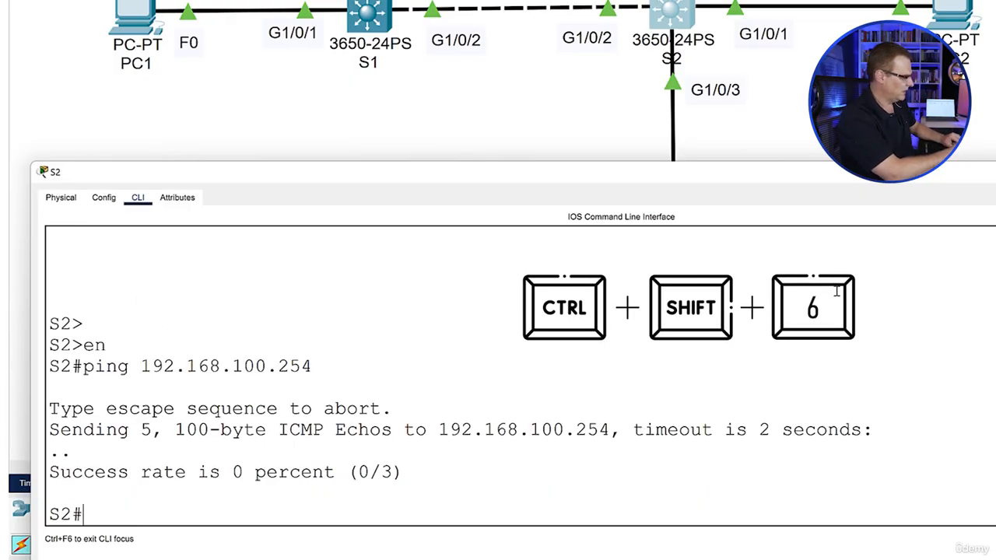
Set S2's default gateway to 192.168.1.254 in global configuration mode and return to privileged mode
text(conf t)
key(Return)
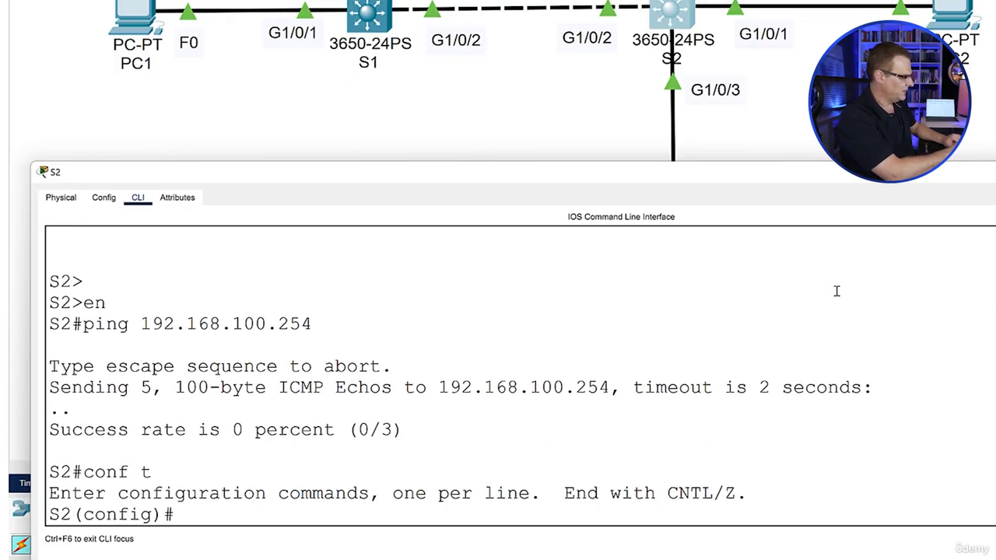
text(ip a)
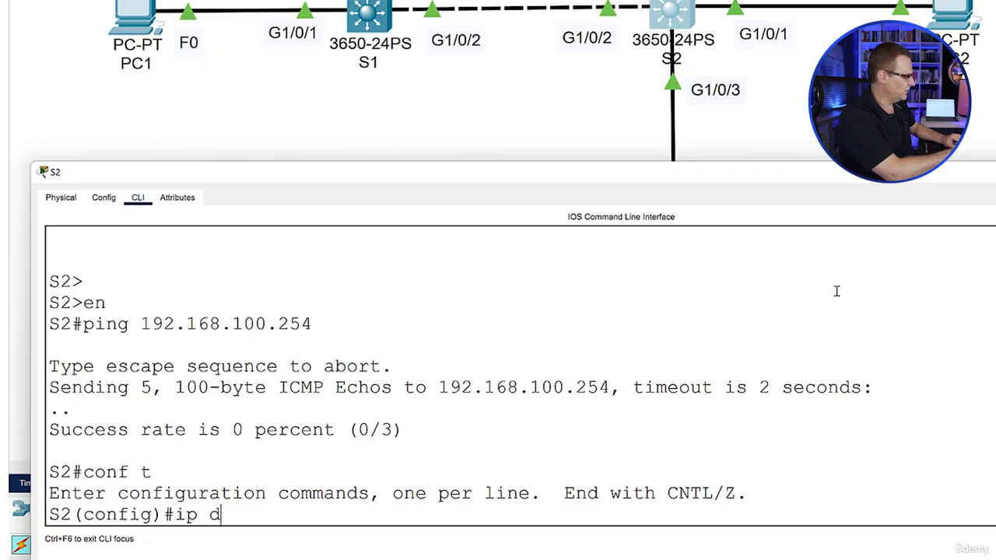
text(efault-)
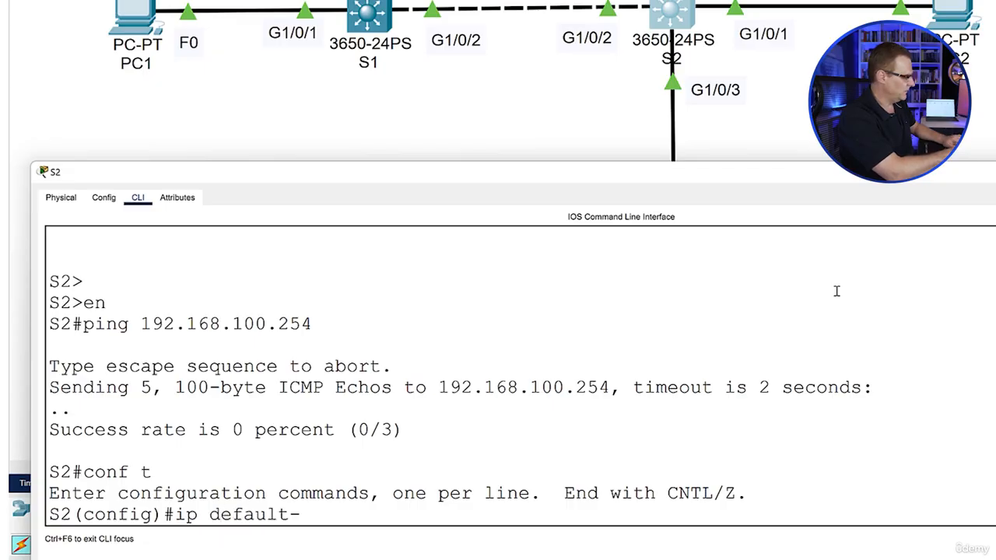
text(g)
key(Tab)
text(192.168)
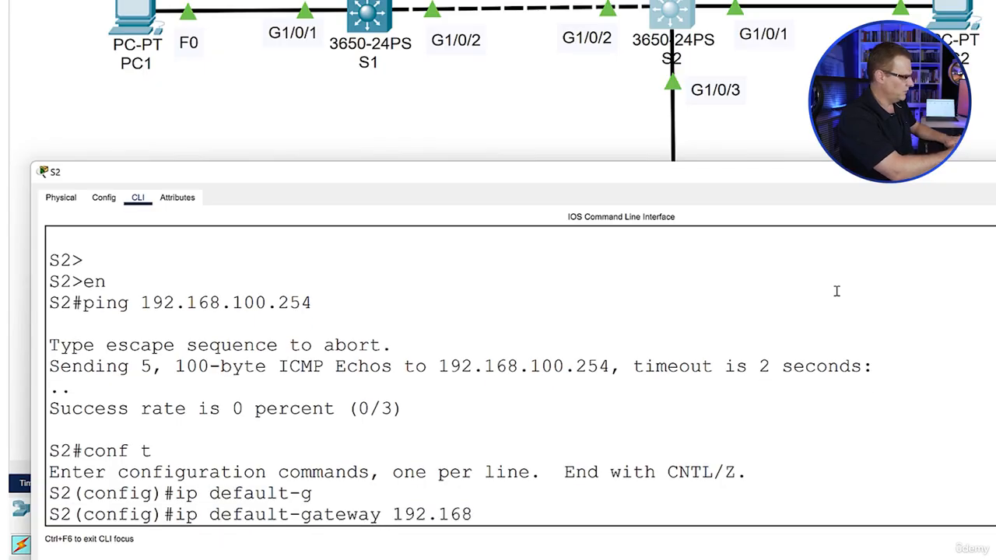
text(.1.254)
key(Return)
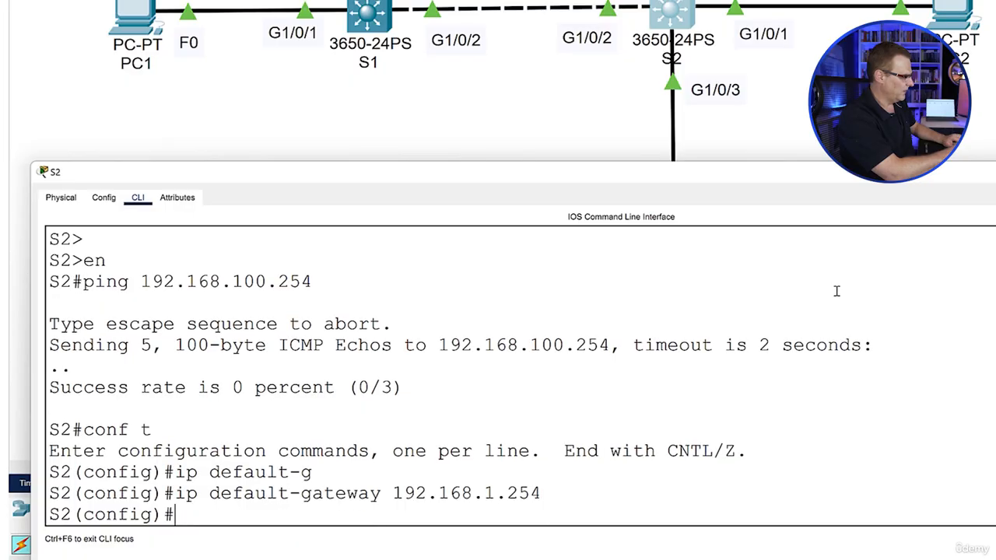
text(end)
key(Return)
Ping the loopback address 192.168.100.254 from S2 through the configured default gateway
text(ping 1)
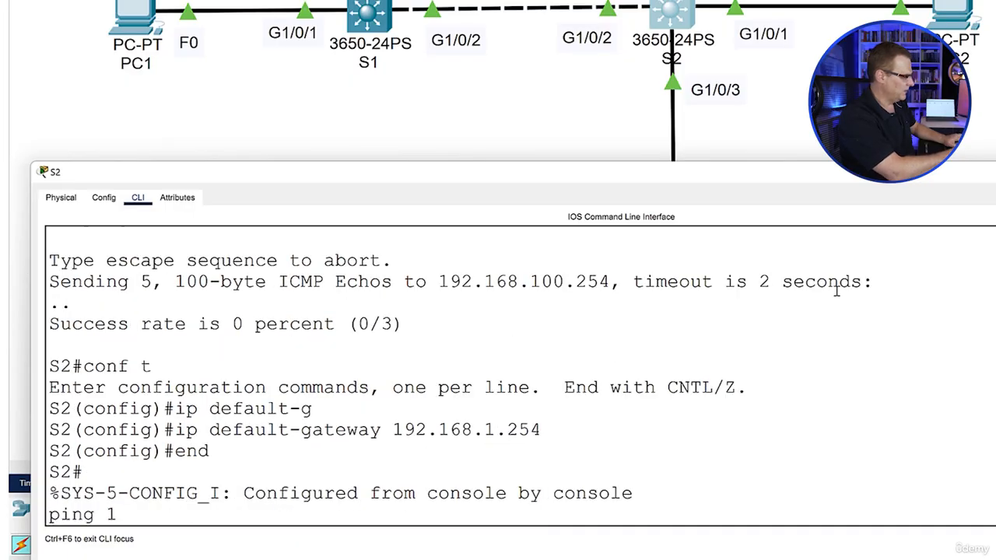
text(92.168.100.)
key(BackSpace)
text(00.254)
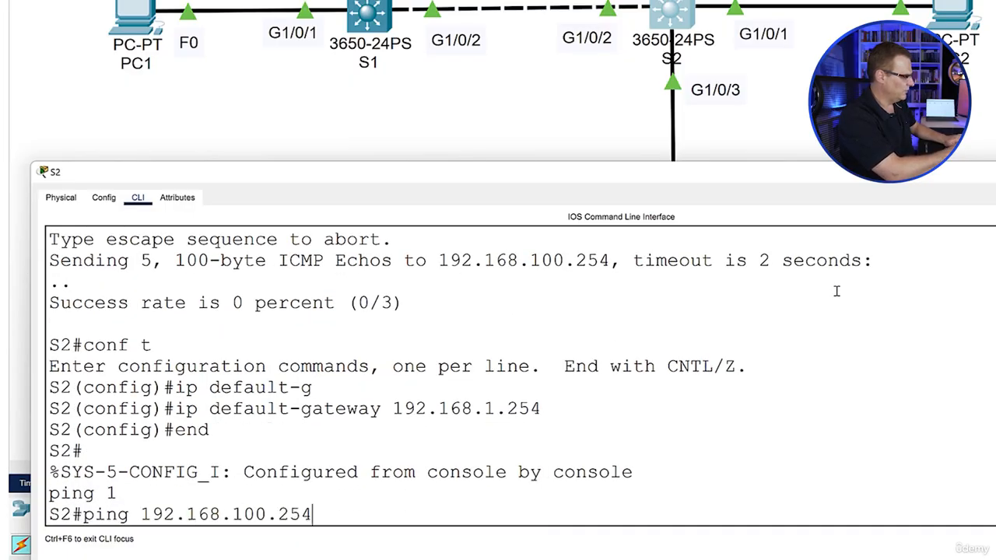
key(Return)
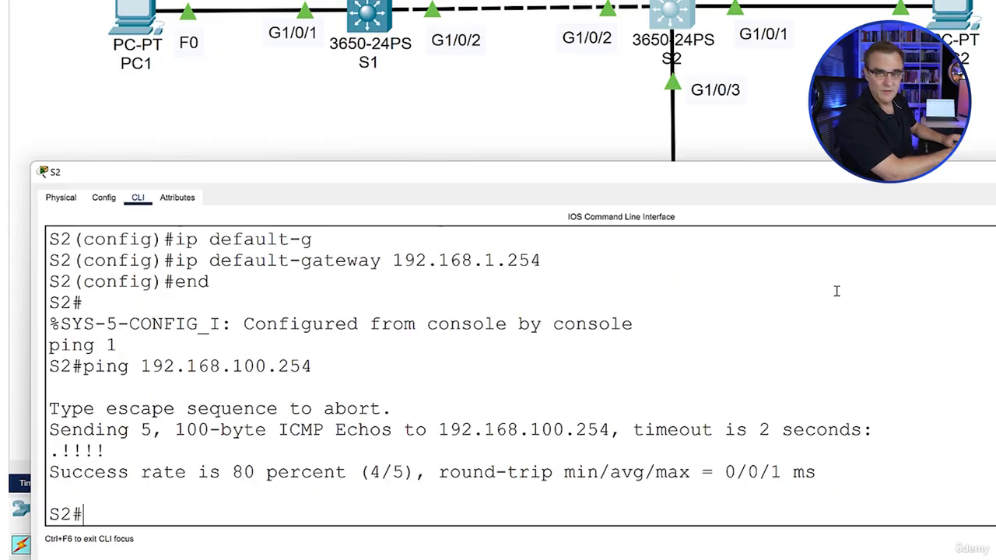
Save the running configuration on S2 and then on S1 with the wr command
text(wr)
key(Return)
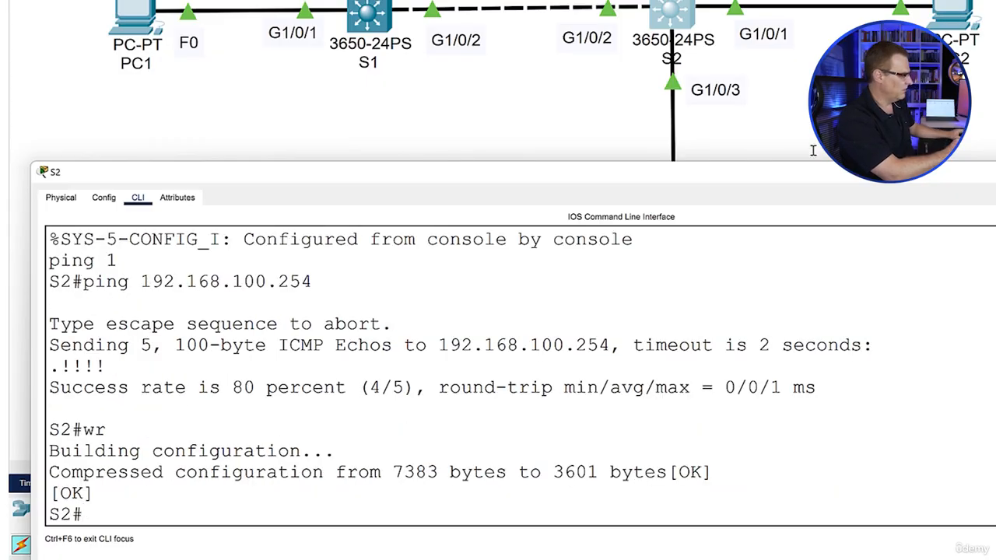
click(373, 11)
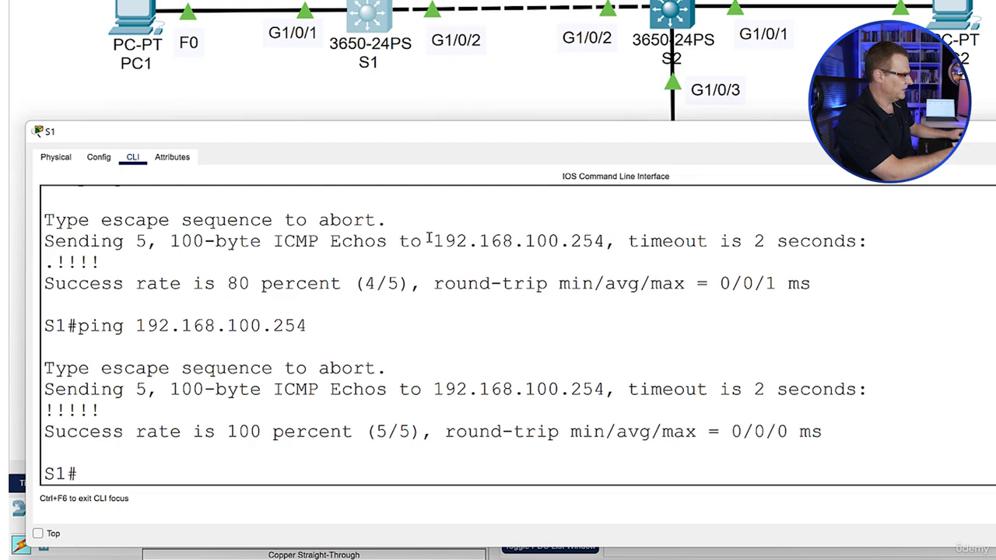
text(wr)
key(Return)
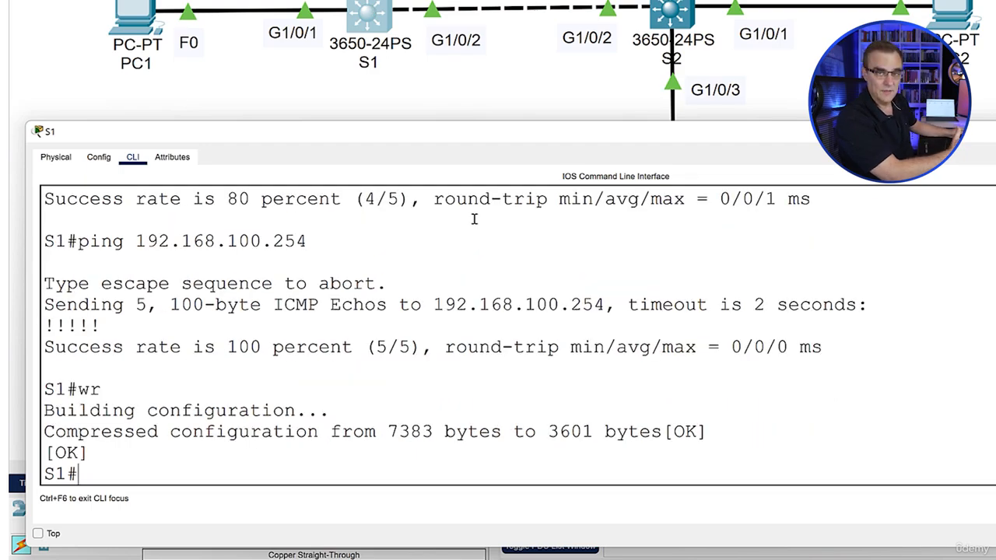
Review router R1's interface addresses and ping output in its command line, then return to the topology
click(978, 99)
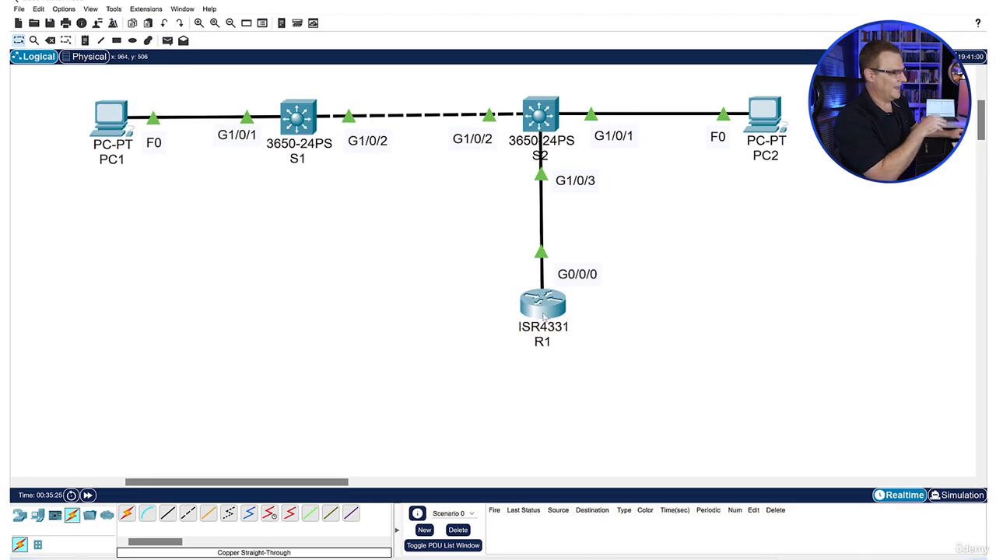
click(536, 311)
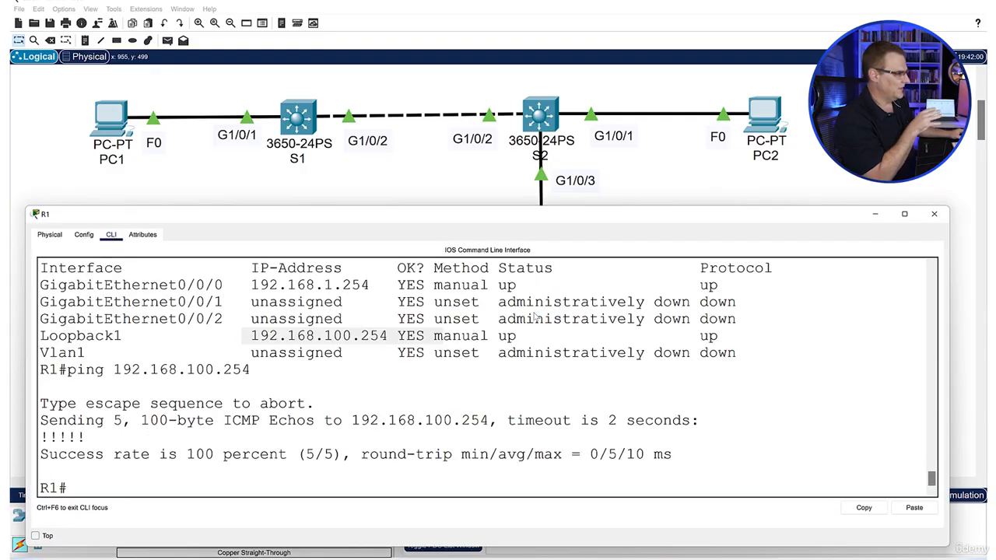
click(332, 402)
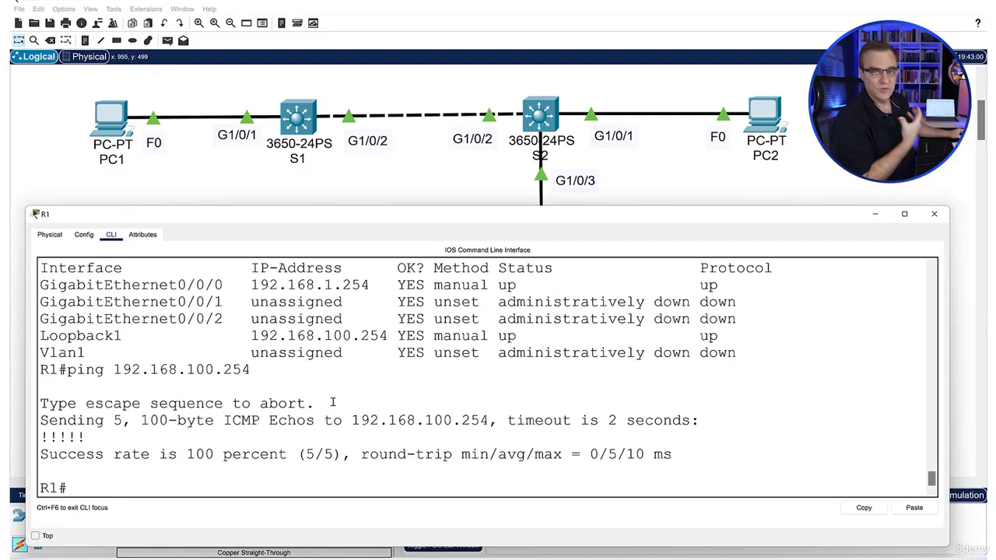
click(410, 194)
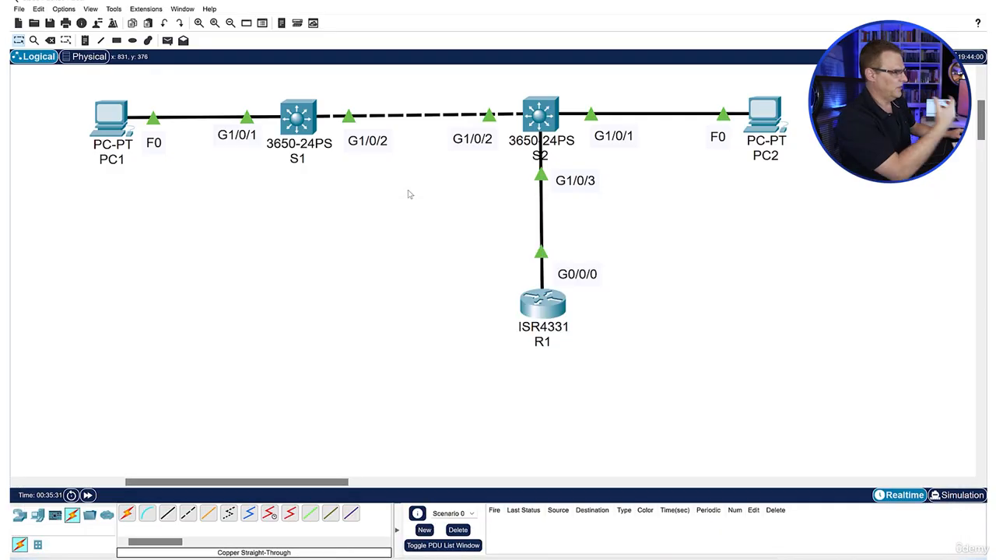